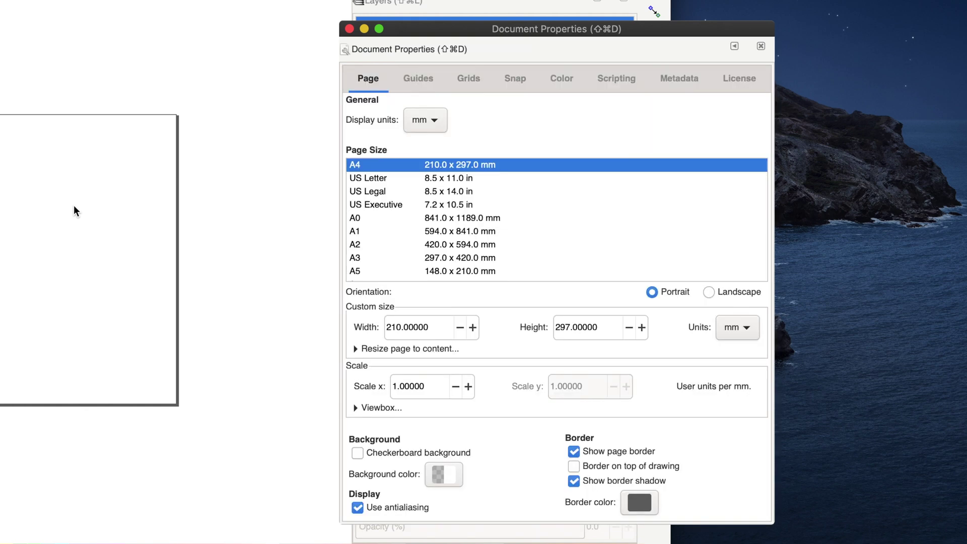
- Set the document's display and page units to inches and give the page a custom size of 12 × 5 in
{"action": "left_click", "coordinate": [434, 120]}
{"action": "left_click", "coordinate": [418, 106]}
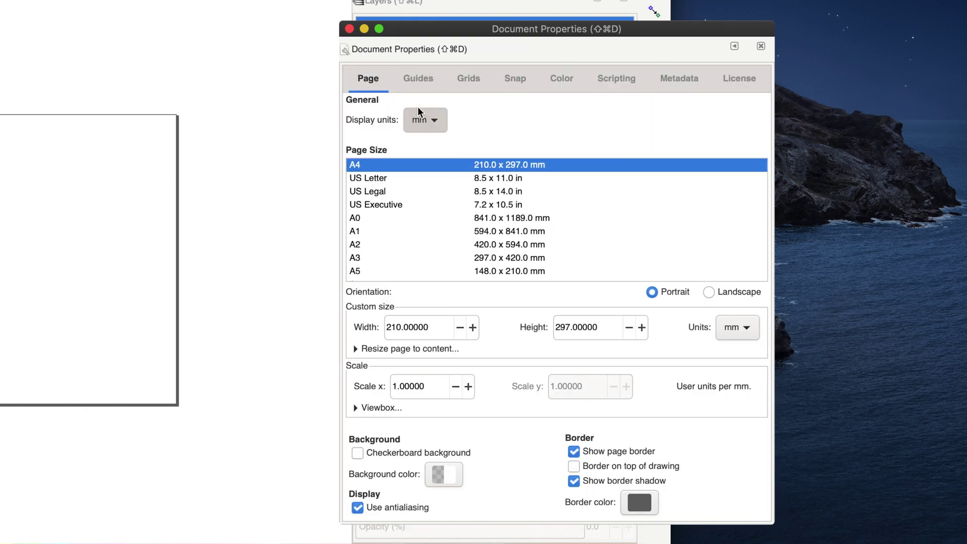
{"action": "type", "text": "12"}
{"action": "key", "text": "Tab"}
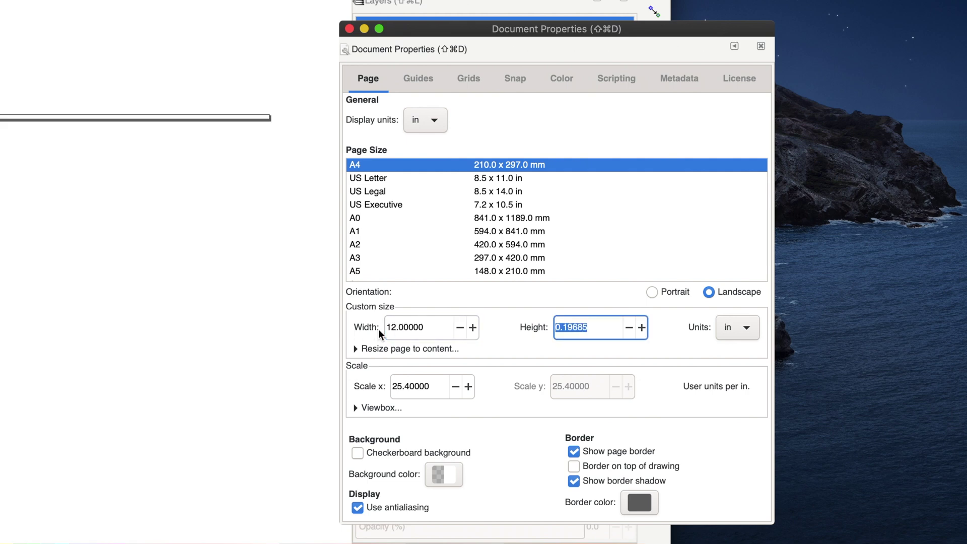
{"action": "key", "text": "Return"}
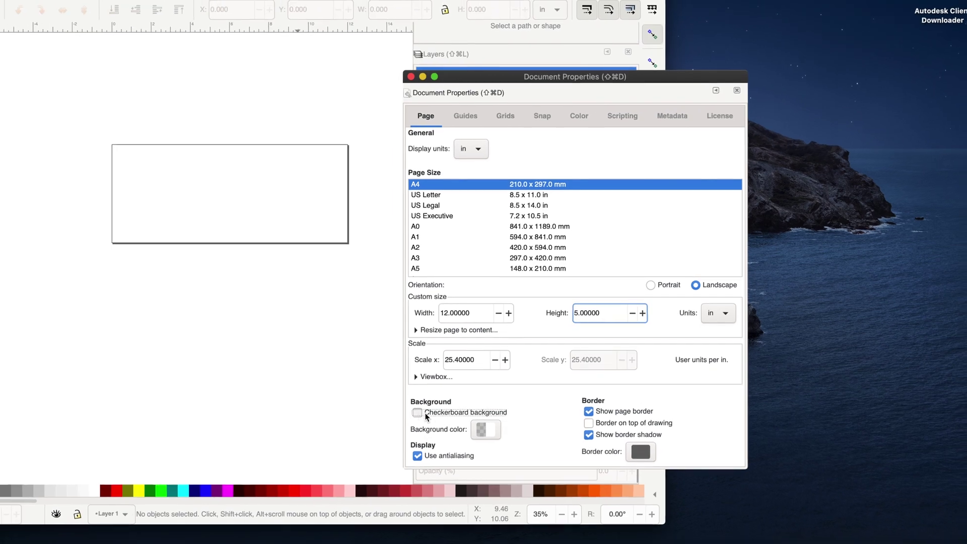
- Turn on the checkerboard background, then close the document properties and enlarge the document window
{"action": "left_click", "coordinate": [425, 414]}
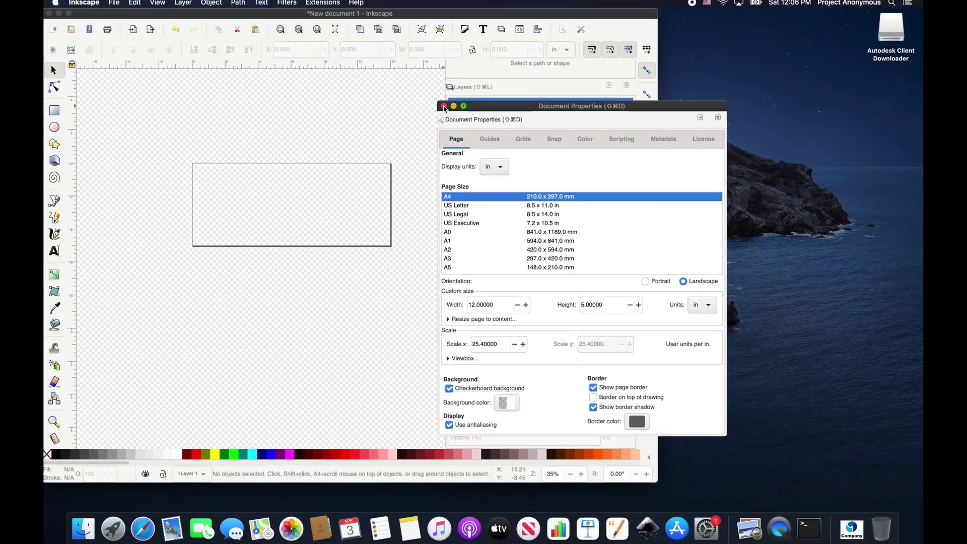
{"action": "left_click", "coordinate": [445, 108]}
{"action": "left_click_drag", "start_coordinate": [655, 478], "coordinate": [916, 493]}
{"action": "scroll", "coordinate": [405, 202], "scroll_direction": "up", "scroll_amount": 2}
- Add the text "Project" near the page's upper-left corner and open its text and font settings
{"action": "left_click", "coordinate": [59, 252]}
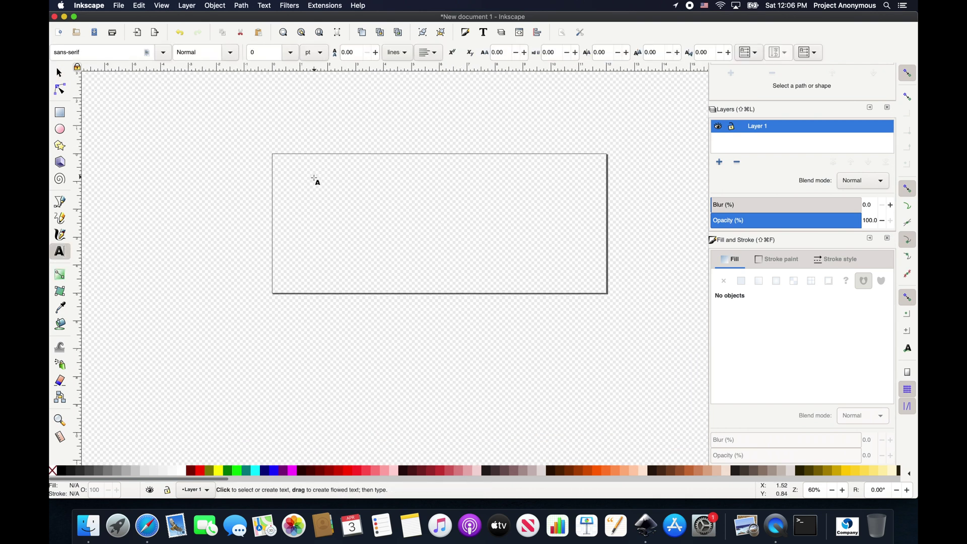
{"action": "left_click", "coordinate": [316, 177]}
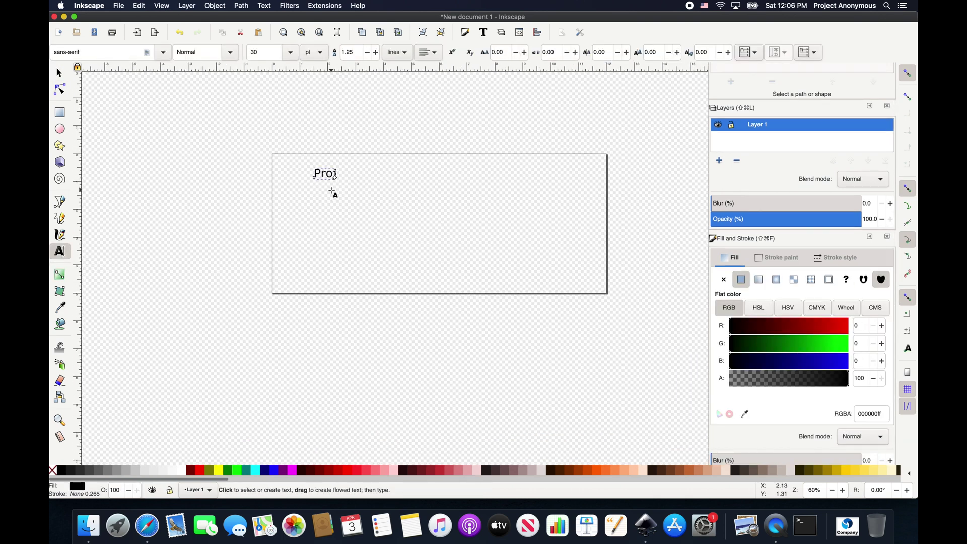
{"action": "key", "text": "super+shift+t"}
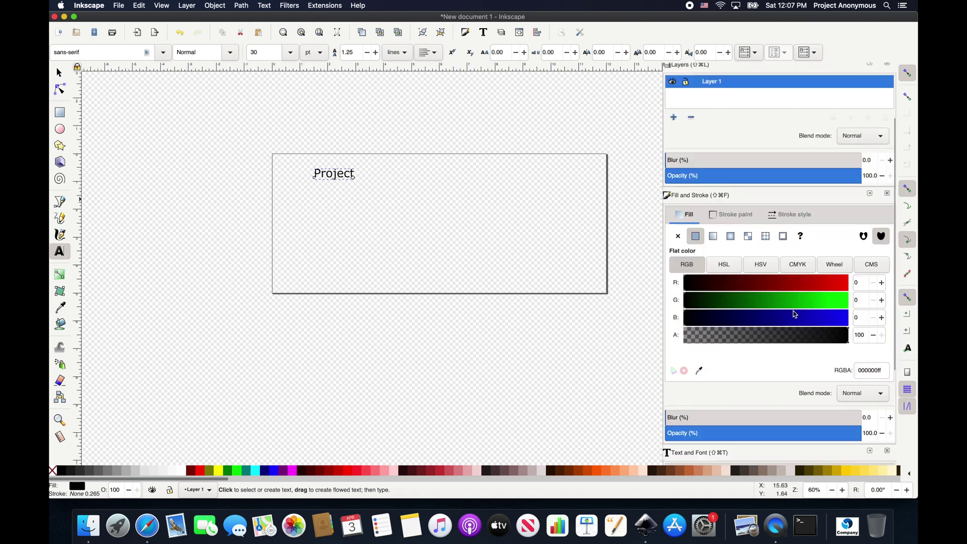
- Set the "Project" text to American Typewriter with a font size of 72 pt
{"action": "left_click", "coordinate": [723, 389]}
{"action": "left_click", "coordinate": [883, 406]}
{"action": "left_click", "coordinate": [826, 363]}
{"action": "left_click", "coordinate": [840, 452]}
- Try other bold fonts for the "Project" text and apply bold Helvetica
{"action": "scroll", "coordinate": [715, 342], "scroll_direction": "down", "scroll_amount": 5}
{"action": "left_click", "coordinate": [700, 322]}
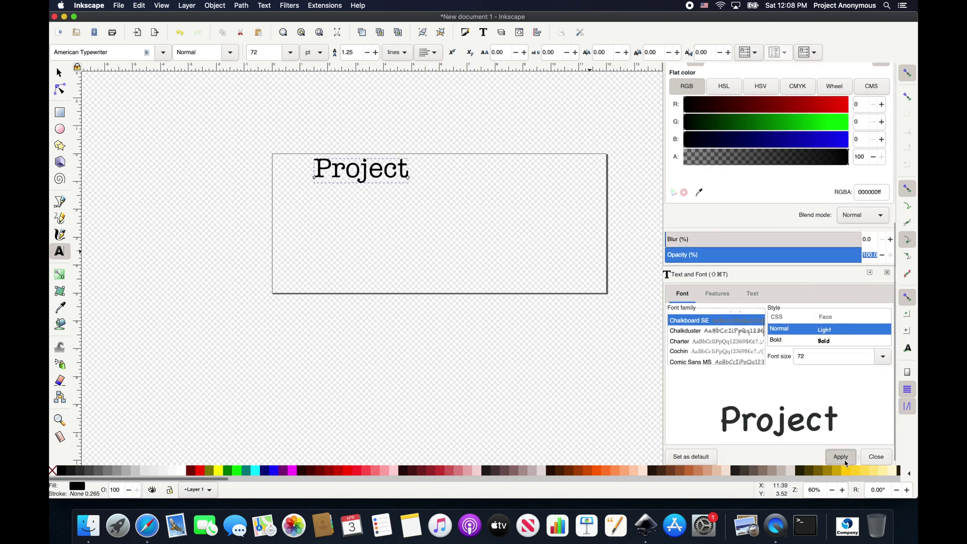
{"action": "left_click", "coordinate": [785, 339]}
{"action": "scroll", "coordinate": [740, 353], "scroll_direction": "down", "scroll_amount": 3}
{"action": "scroll", "coordinate": [715, 343], "scroll_direction": "up", "scroll_amount": 5}
{"action": "left_click", "coordinate": [700, 319]}
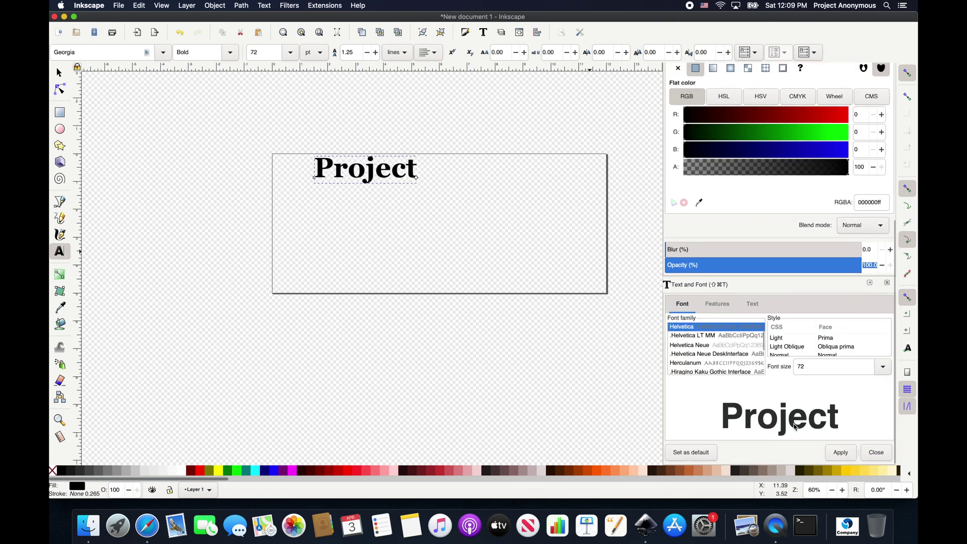
{"action": "left_click", "coordinate": [839, 452]}
- Create a flowed text frame below "Project" containing "Anonymous" with a font size of 144 pt
{"action": "left_click_drag", "start_coordinate": [334, 212], "coordinate": [509, 263]}
{"action": "type", "text": "Anonymous"}
{"action": "left_click", "coordinate": [882, 361]}
{"action": "left_click", "coordinate": [851, 375]}
- Reduce the "Anonymous" text to a font size of 120 pt and position it inside the page below "Project"
{"action": "left_click", "coordinate": [59, 72]}
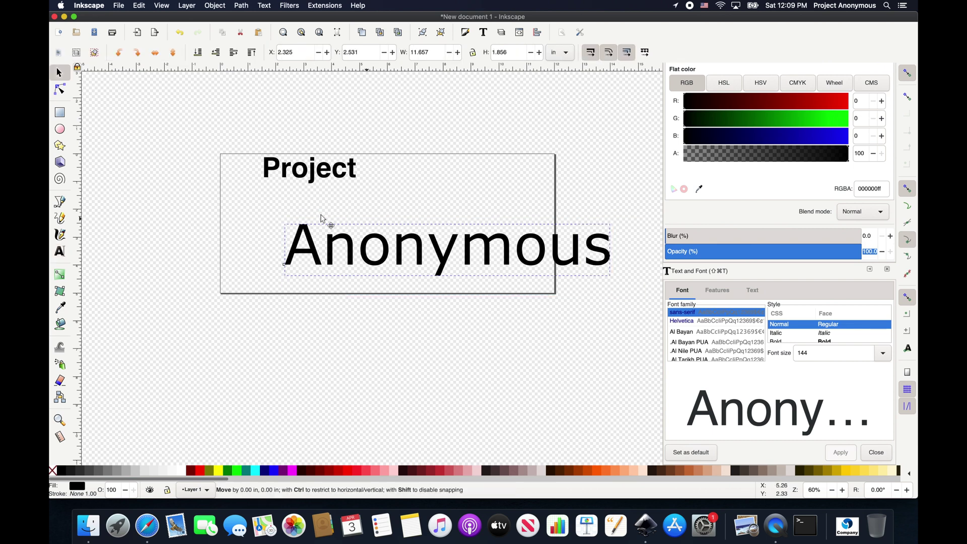
{"action": "left_click_drag", "start_coordinate": [324, 218], "coordinate": [260, 218]}
{"action": "left_click", "coordinate": [882, 352]}
{"action": "left_click", "coordinate": [826, 362]}
{"action": "left_click", "coordinate": [840, 452]}
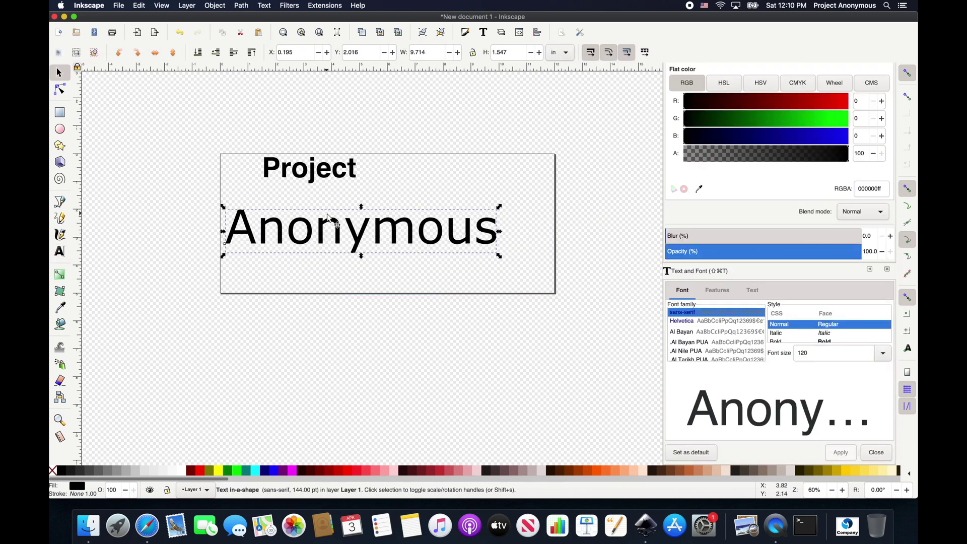
{"action": "left_click_drag", "start_coordinate": [329, 218], "coordinate": [353, 217]}
- Set the "Anonymous" text in the American Typewriter font
{"action": "scroll", "coordinate": [715, 335], "scroll_direction": "down", "scroll_amount": 3}
{"action": "left_click", "coordinate": [705, 336]}
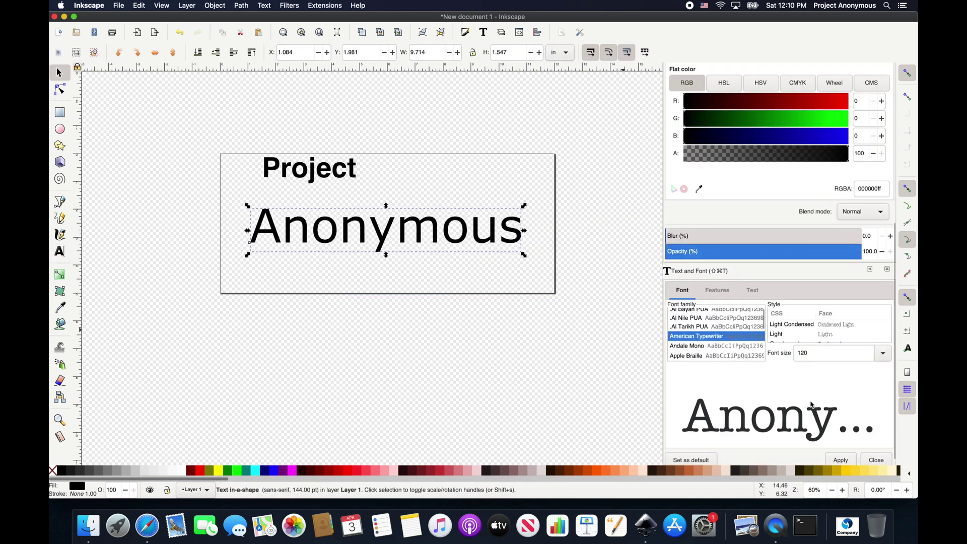
{"action": "left_click", "coordinate": [846, 459]}
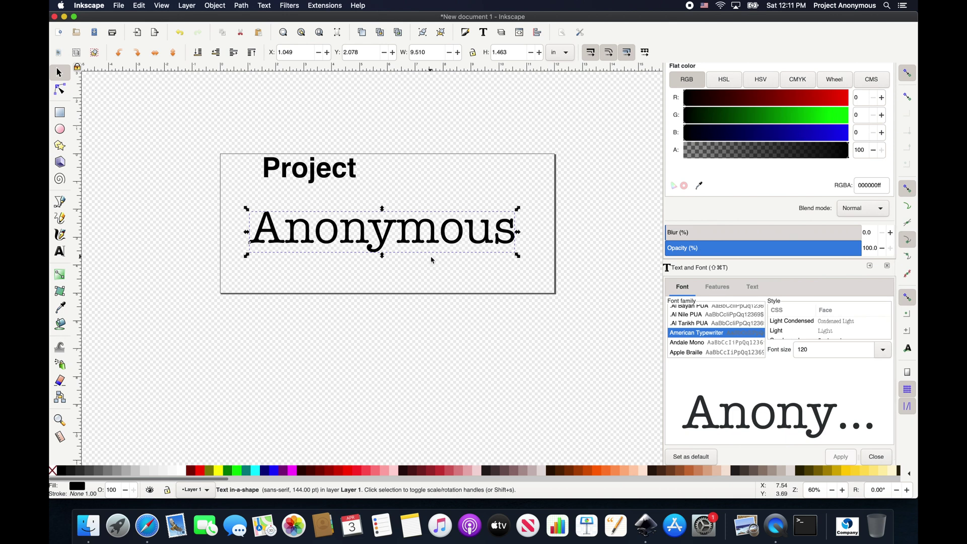
- Set "Project" in the Savoye LET font and enlarge it to about 6.14 × 2.61 in above the middle of "Anonymous"
{"action": "left_click", "coordinate": [326, 175]}
{"action": "scroll", "coordinate": [715, 348], "scroll_direction": "down", "scroll_amount": 10}
{"action": "left_click", "coordinate": [695, 360]}
{"action": "left_click", "coordinate": [840, 452]}
{"action": "left_click_drag", "start_coordinate": [313, 186], "coordinate": [436, 238]}
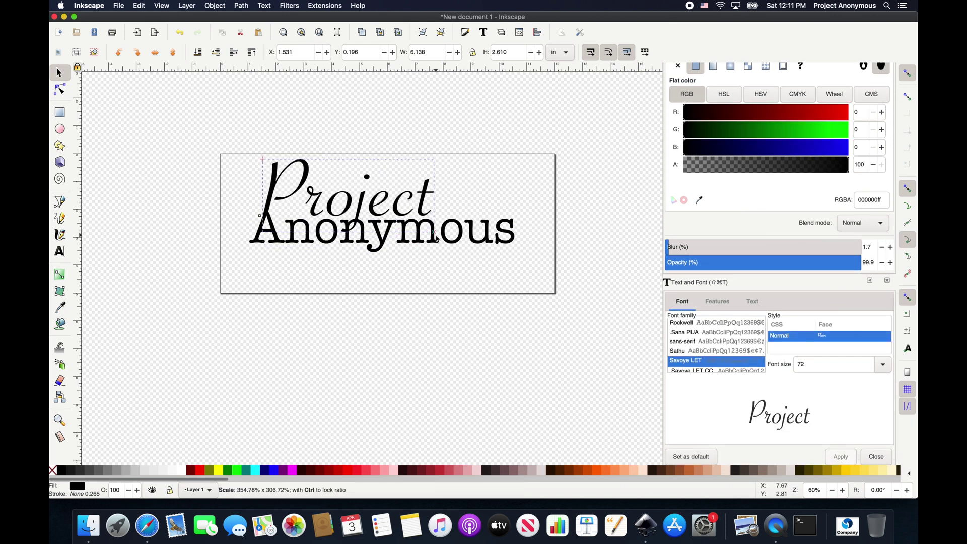
{"action": "left_click_drag", "start_coordinate": [353, 196], "coordinate": [386, 196]}
- Change the lower text to capitals as "ANONYMOUS" and center both texts horizontally on the page
{"action": "left_click", "coordinate": [497, 249]}
{"action": "left_click", "coordinate": [751, 301]}
{"action": "left_click_drag", "start_coordinate": [697, 314], "coordinate": [671, 315]}
{"action": "left_click", "coordinate": [682, 301]}
{"action": "left_click", "coordinate": [840, 452]}
{"action": "mouse_move", "coordinate": [498, 248]}
{"action": "left_mouse_down"}
{"action": "mouse_move", "coordinate": [484, 245]}
{"action": "mouse_move", "coordinate": [483, 259]}
{"action": "left_mouse_up"}
{"action": "left_click", "coordinate": [397, 206]}
{"action": "left_click_drag", "start_coordinate": [398, 206], "coordinate": [403, 209]}
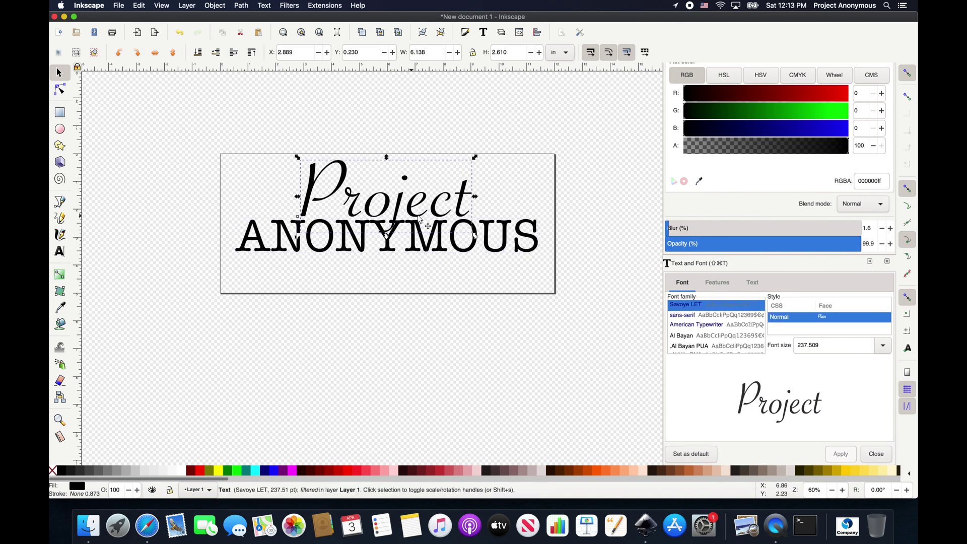
- Fill "Project" with brown (784421) and "ANONYMOUS" with green (008000)
{"action": "left_click", "coordinate": [363, 161]}
{"action": "left_click", "coordinate": [403, 202]}
{"action": "left_click", "coordinate": [670, 470]}
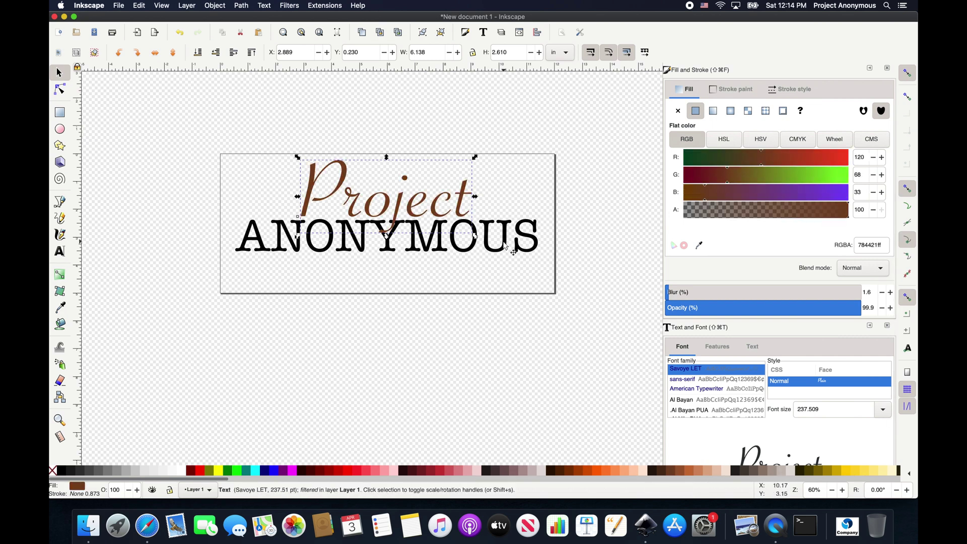
{"action": "left_click", "coordinate": [505, 245]}
{"action": "left_click", "coordinate": [228, 470]}
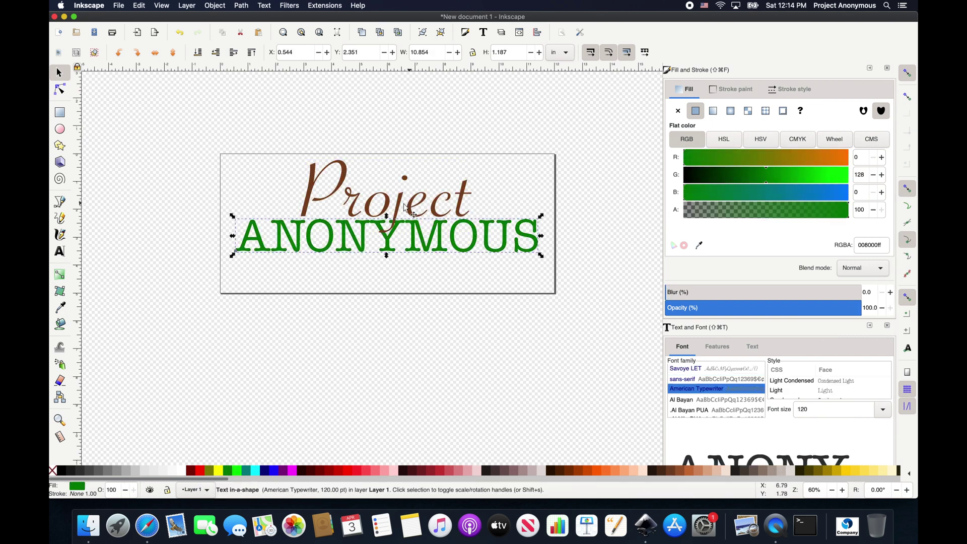
- Select both texts together and convert them from objects to paths
{"action": "left_click", "coordinate": [395, 179]}
{"action": "left_click_drag", "start_coordinate": [206, 134], "coordinate": [594, 298]}
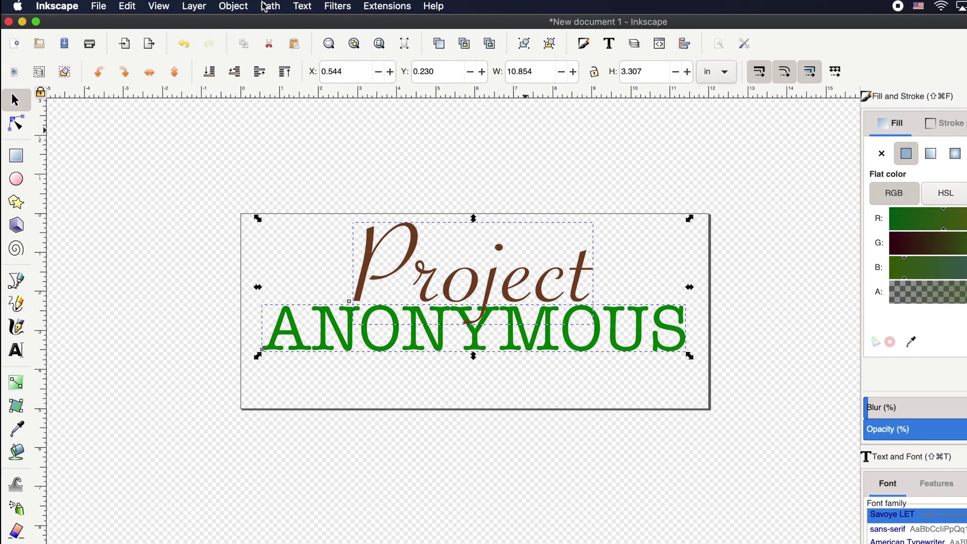
{"action": "left_click", "coordinate": [270, 6]}
{"action": "left_click", "coordinate": [283, 24]}
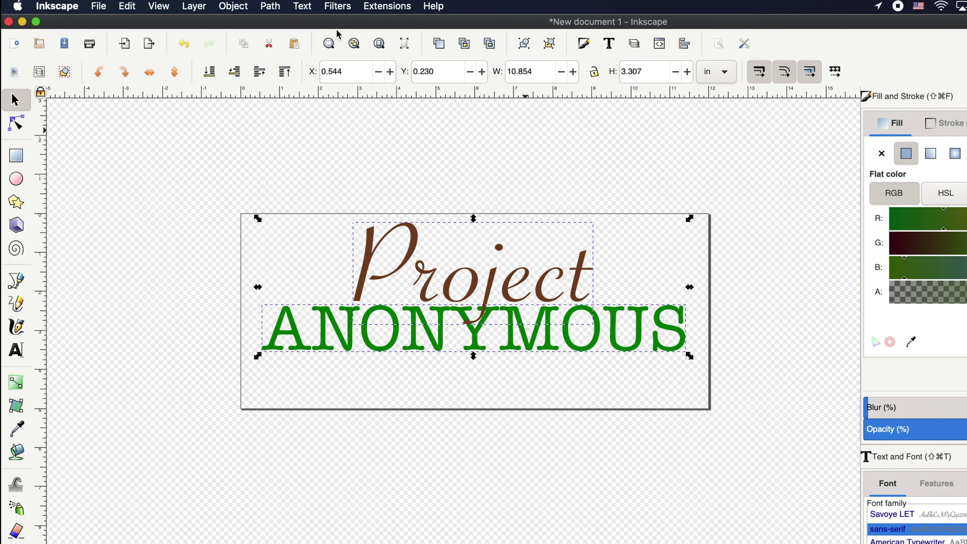
- Try to open the Ink/Stitch Params for the converted lettering
{"action": "left_click", "coordinate": [370, 7]}
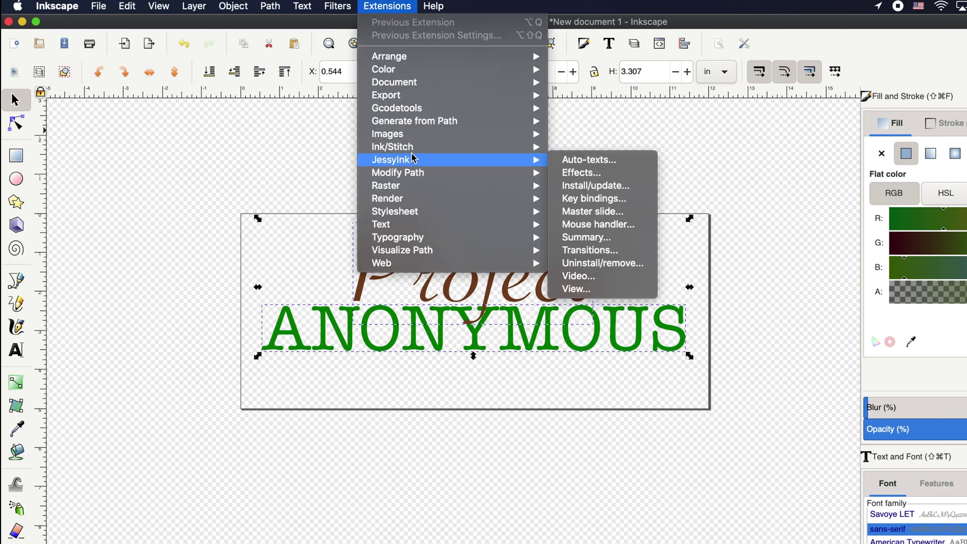
{"action": "mouse_move", "coordinate": [431, 153]}
{"action": "left_click", "coordinate": [572, 212]}
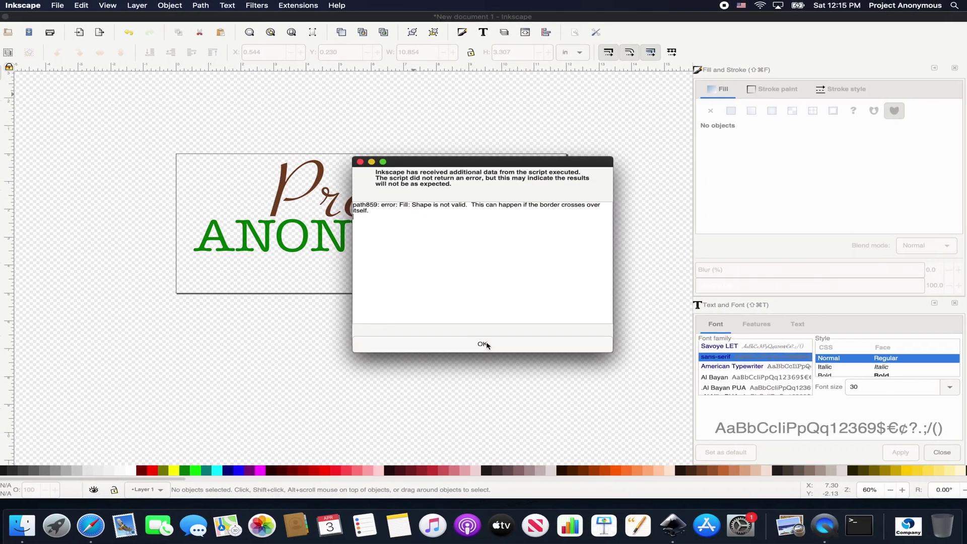
{"action": "left_click", "coordinate": [482, 369]}
- Select all the lettering and repair its shapes with Ink/Stitch Break Apart Fill Objects using the Simple method
{"action": "key", "text": "ctrl+a"}
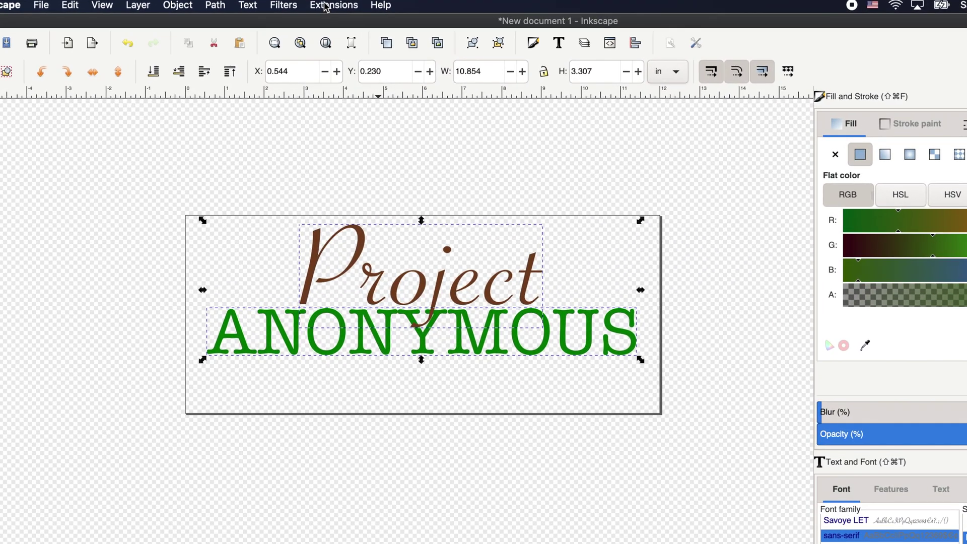
{"action": "left_click", "coordinate": [327, 7]}
{"action": "mouse_move", "coordinate": [375, 152]}
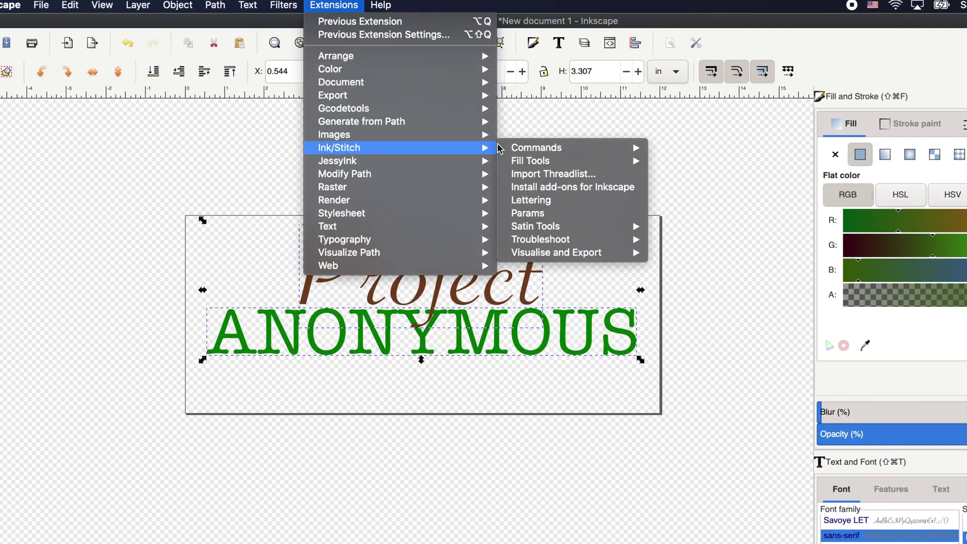
{"action": "mouse_move", "coordinate": [559, 161]}
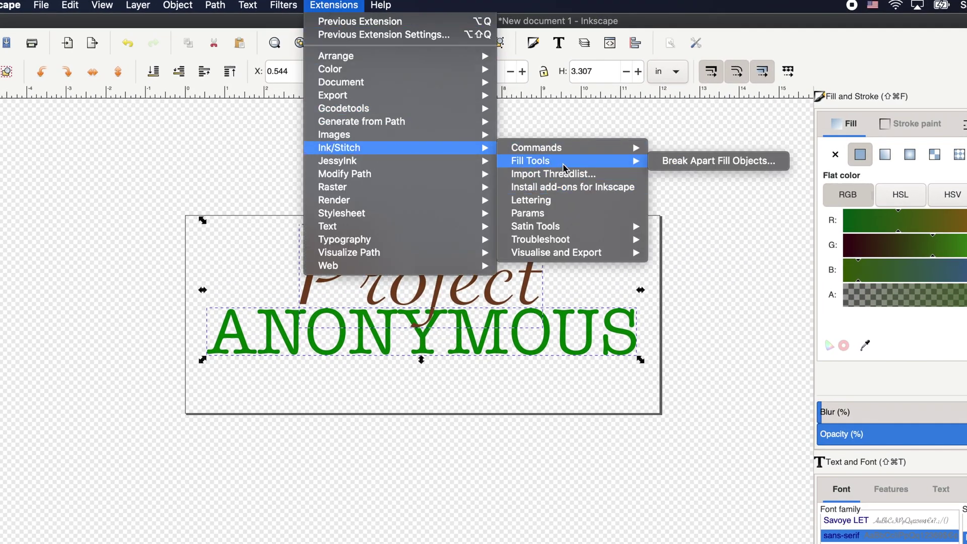
{"action": "left_click", "coordinate": [679, 161]}
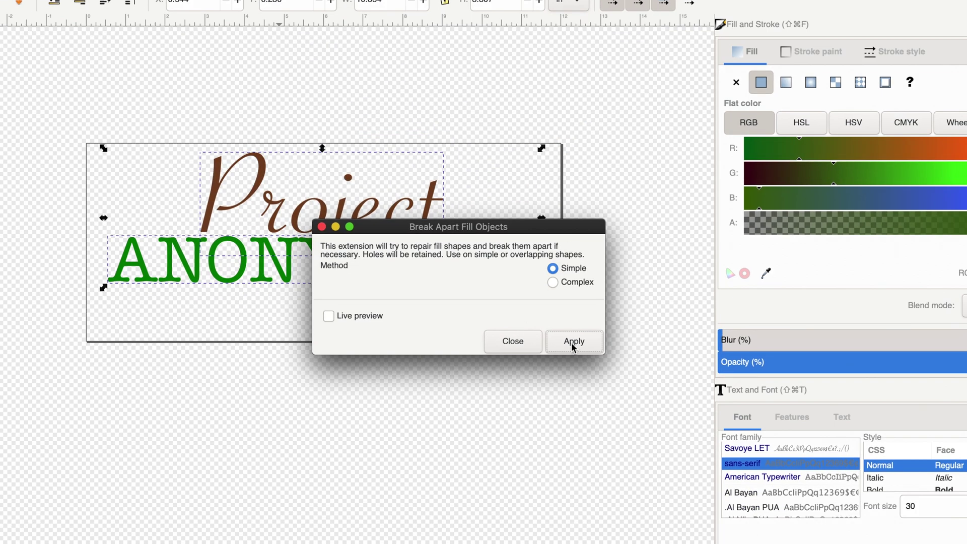
{"action": "left_click", "coordinate": [583, 342]}
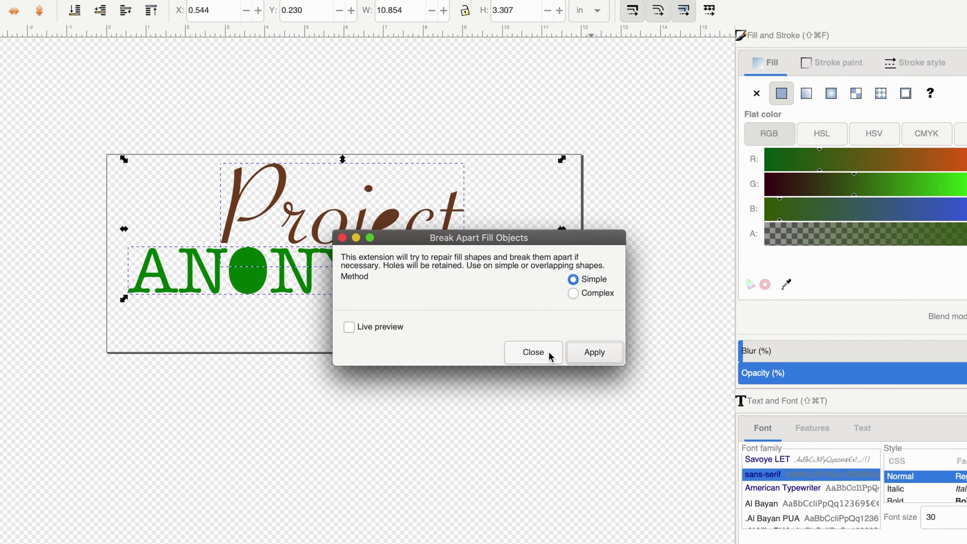
{"action": "left_click", "coordinate": [534, 337]}
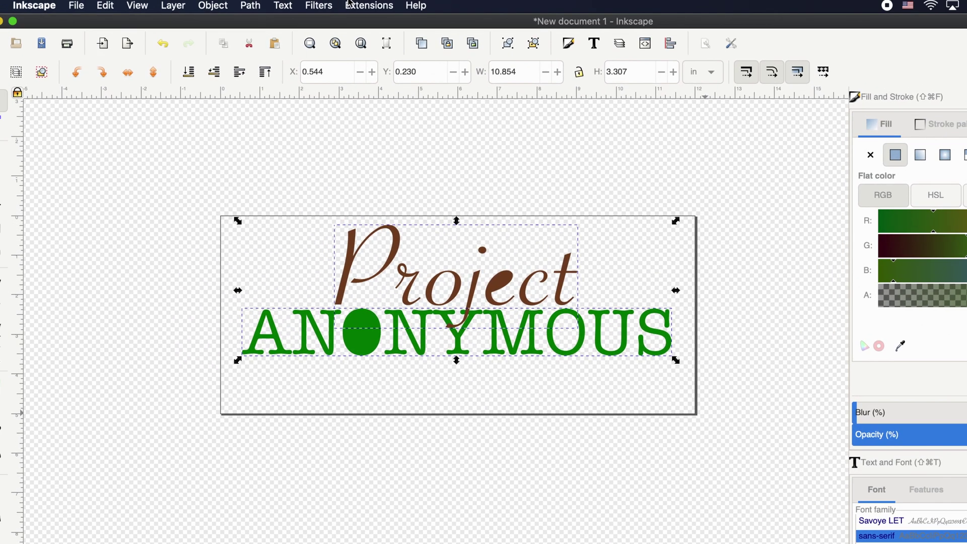
- Run Ink/Stitch Params on the repaired lettering
{"action": "left_click", "coordinate": [352, 6]}
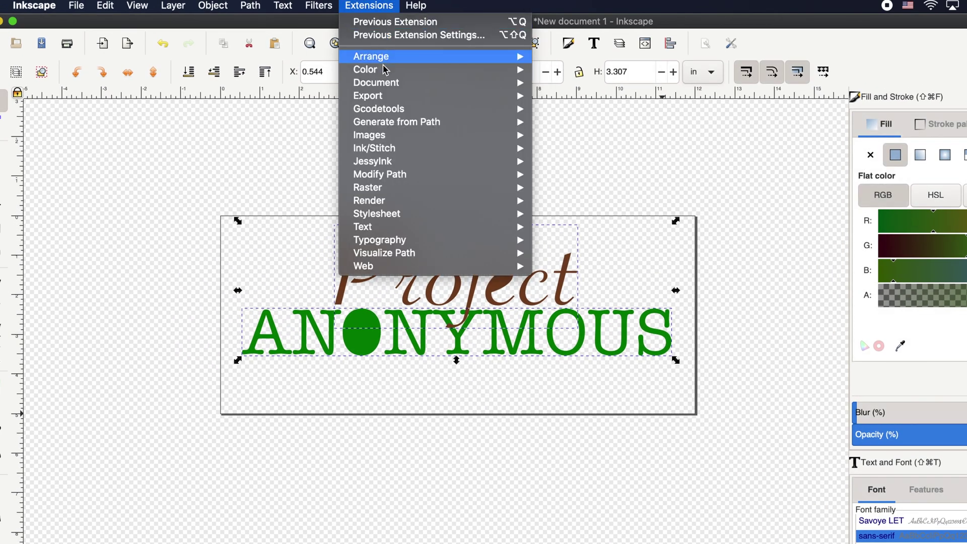
{"action": "mouse_move", "coordinate": [389, 151]}
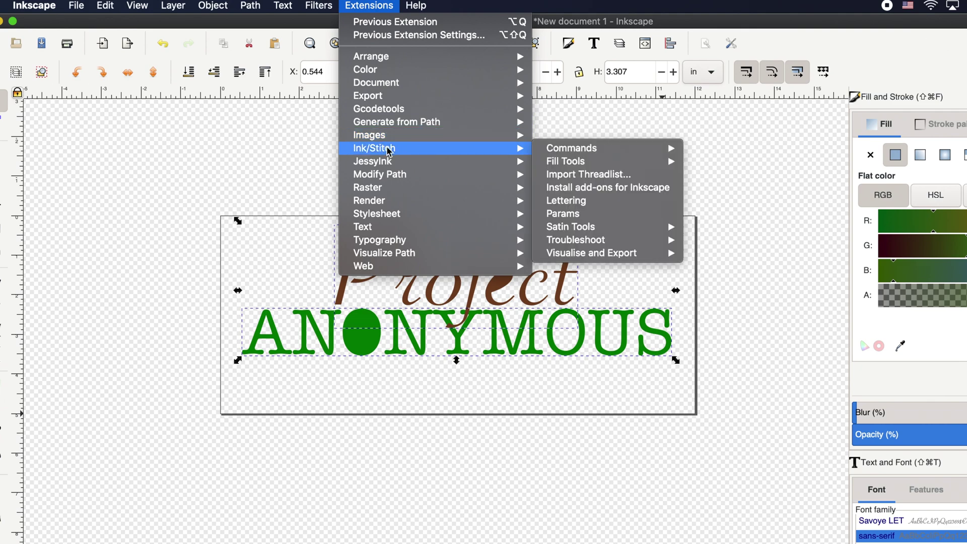
{"action": "left_click", "coordinate": [570, 215]}
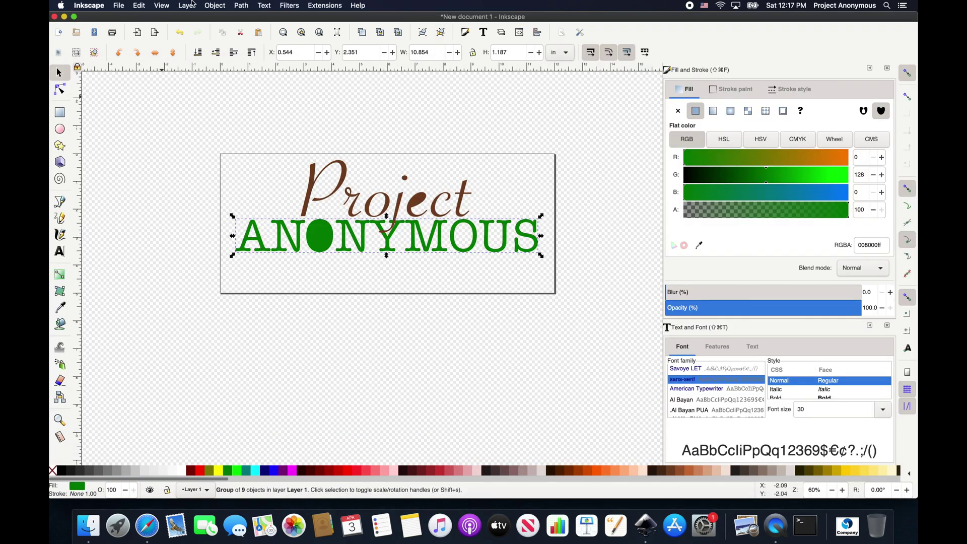
- Ungroup the "ANONYMOUS" lettering into separate letter paths and clear the selection
{"action": "left_click", "coordinate": [240, 6]}
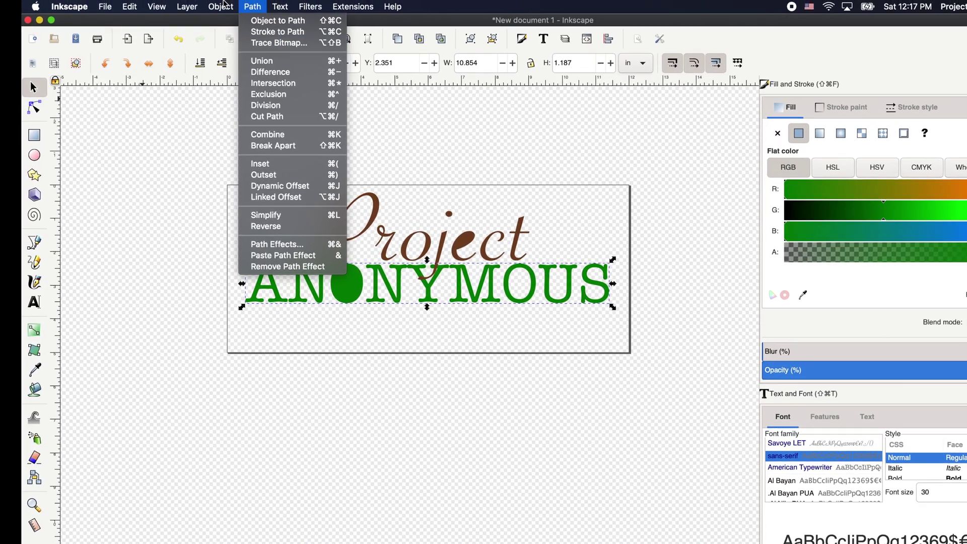
{"action": "mouse_move", "coordinate": [215, 5]}
{"action": "left_click", "coordinate": [229, 127]}
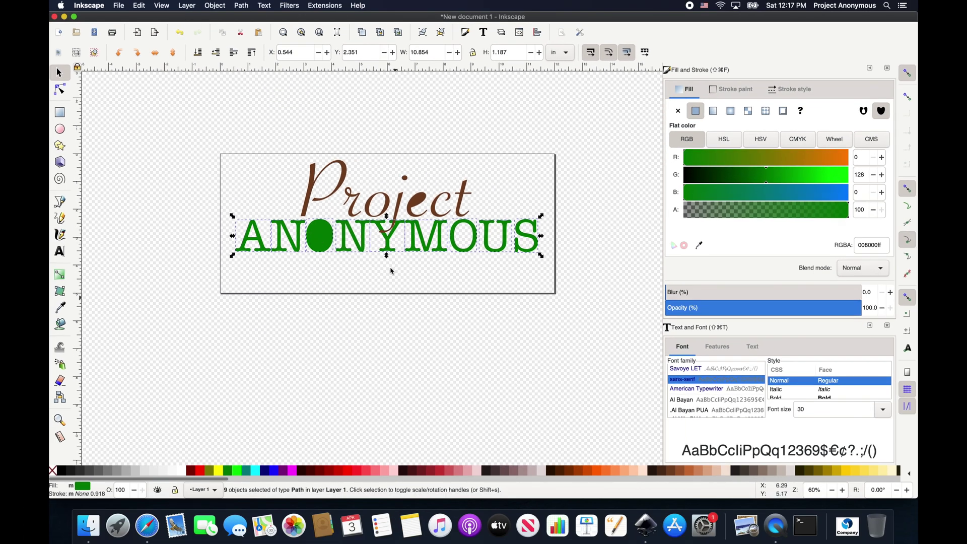
{"action": "left_click", "coordinate": [392, 271]}
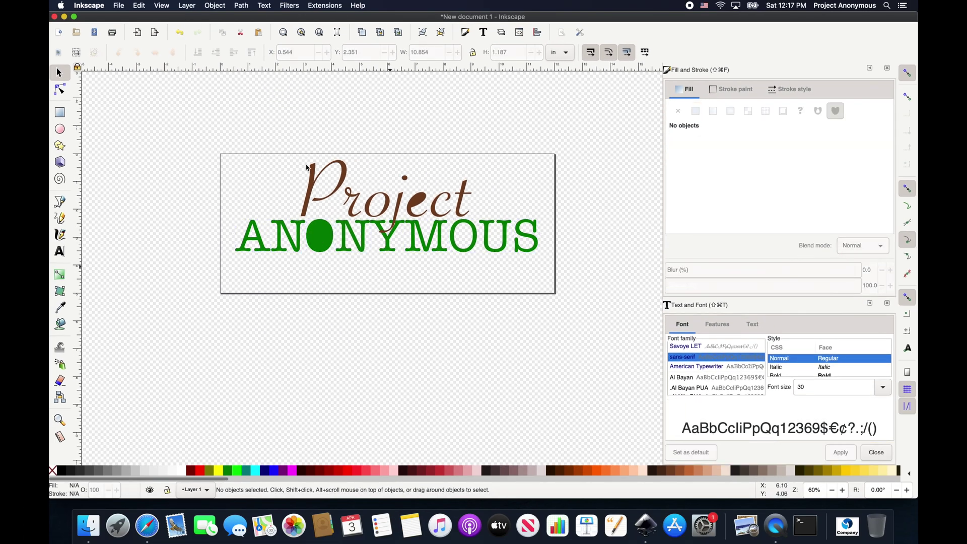
- Ungroup the "Project" lettering into separate letter paths and clear the selection
{"action": "left_click", "coordinate": [345, 171]}
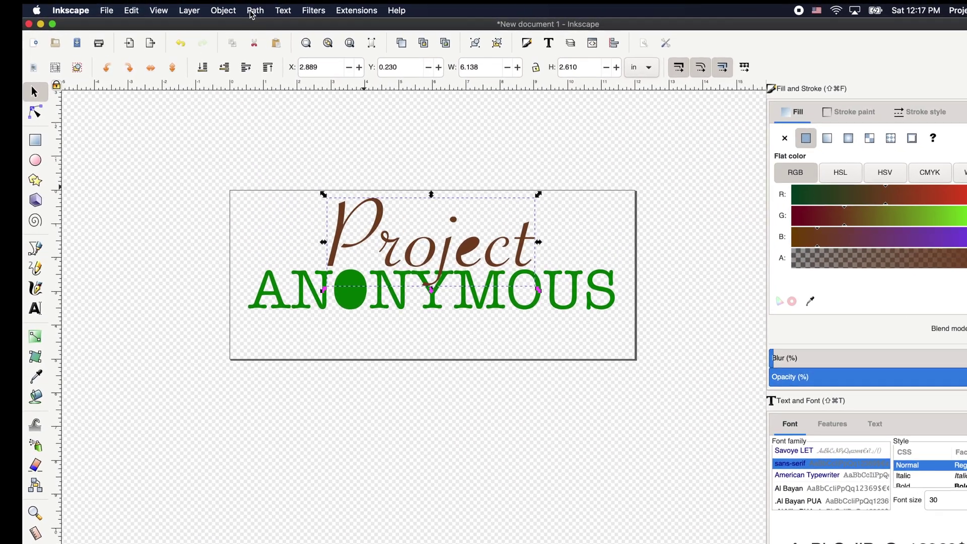
{"action": "left_click", "coordinate": [216, 6]}
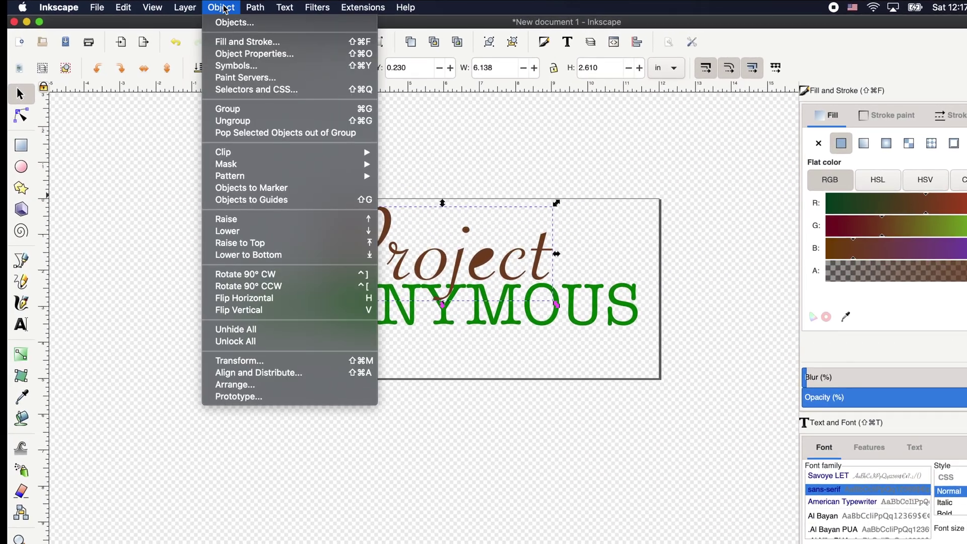
{"action": "left_click", "coordinate": [240, 121]}
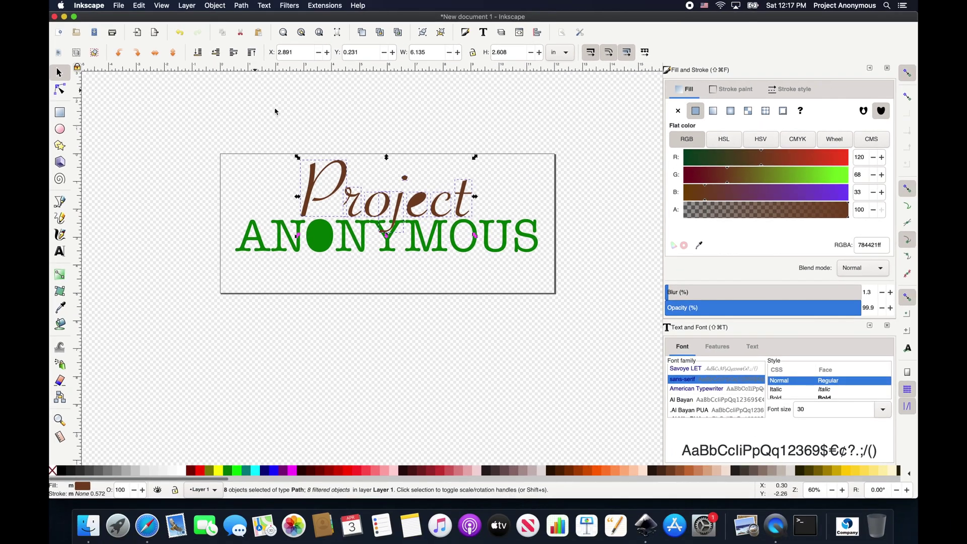
{"action": "left_click", "coordinate": [281, 206]}
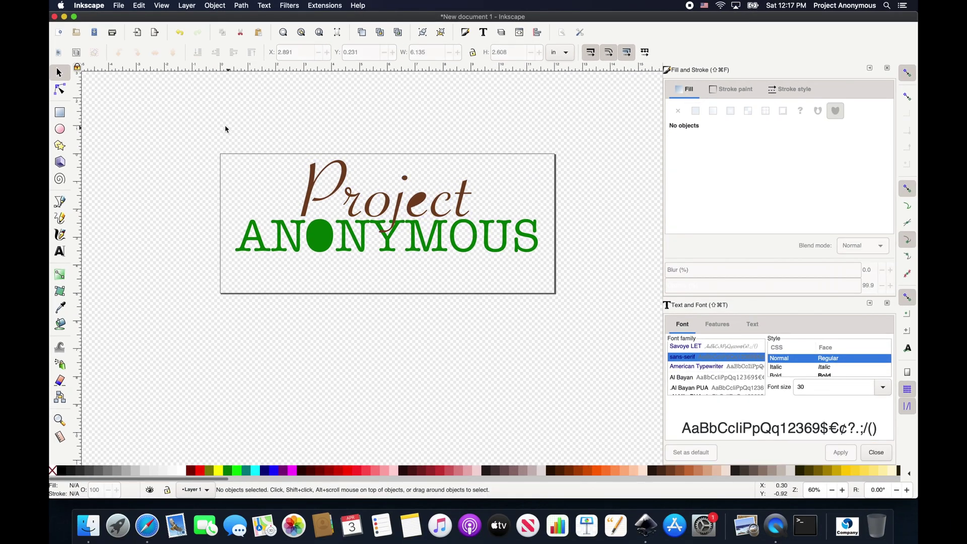
- Select the first half of the design: the letters "Proj", including the dot of the j, and "ANONY"
{"action": "left_click_drag", "start_coordinate": [223, 129], "coordinate": [312, 233]}
{"action": "left_click_drag", "start_coordinate": [374, 268], "coordinate": [407, 262]}
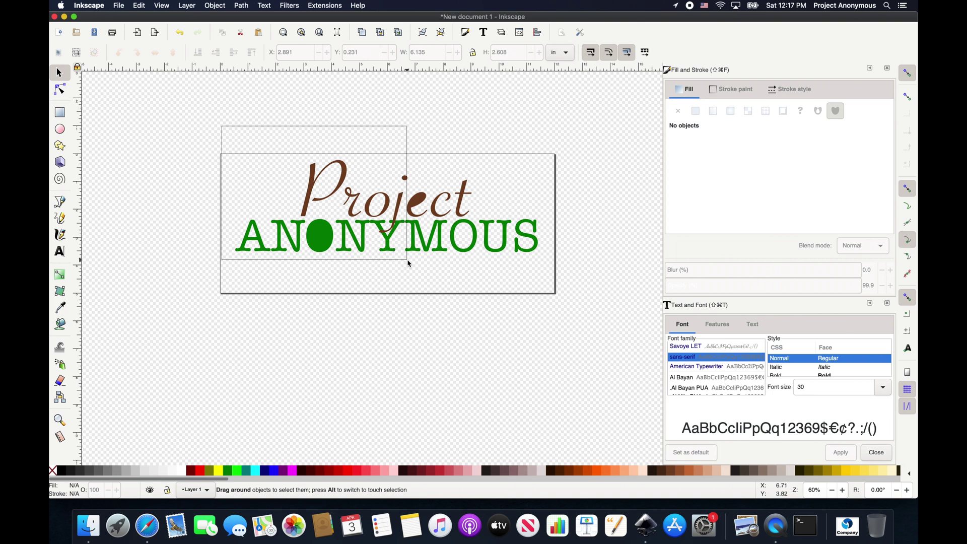
{"action": "left_click_drag", "start_coordinate": [409, 262], "coordinate": [408, 263]}
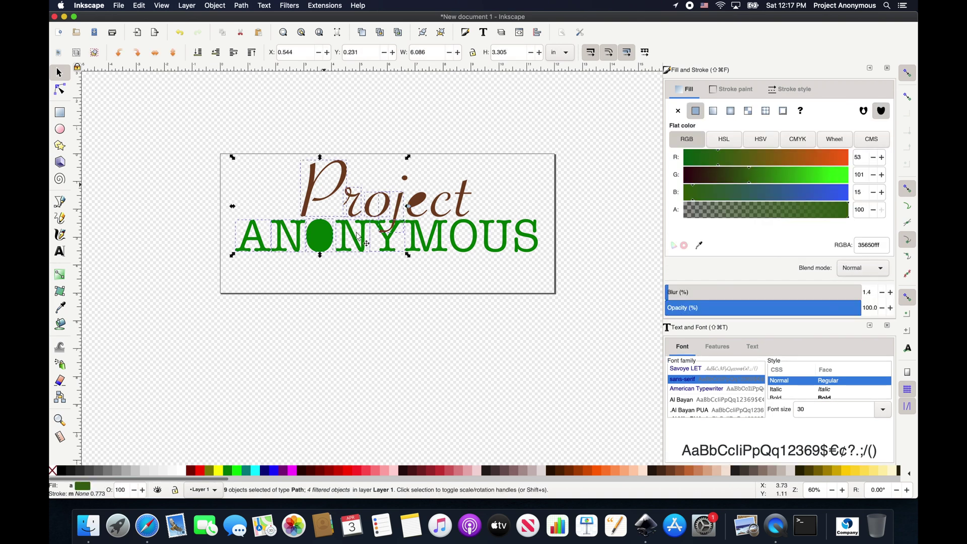
{"action": "left_click", "coordinate": [406, 181], "text": "shift"}
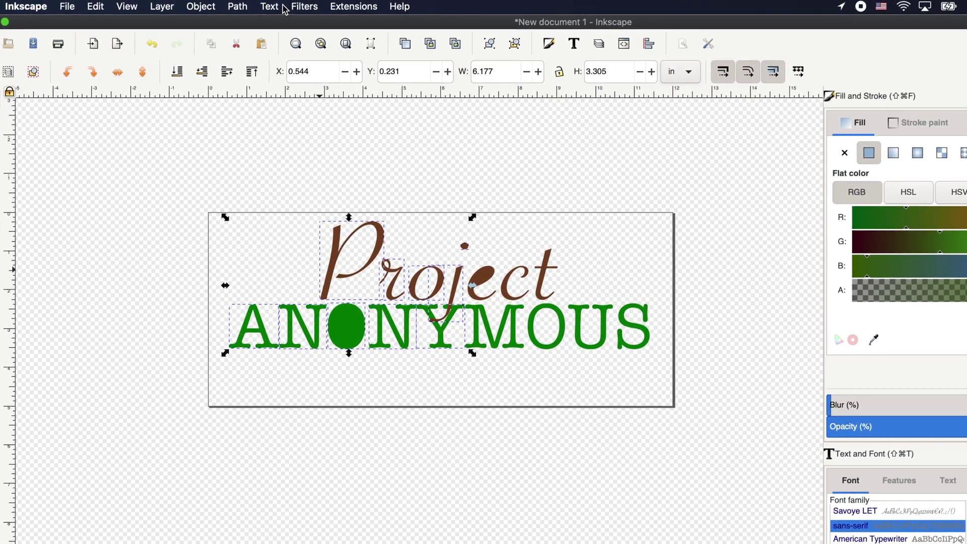
- Run Ink/Stitch Params on the selected "Proj" and "ANONY" letters and apply the automatically routed fill settings
{"action": "left_click", "coordinate": [353, 6]}
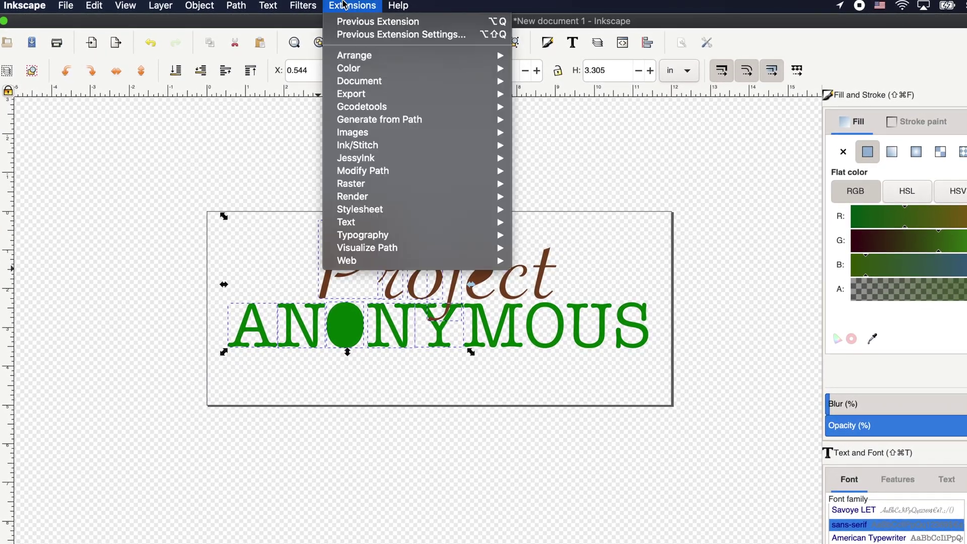
{"action": "mouse_move", "coordinate": [368, 98]}
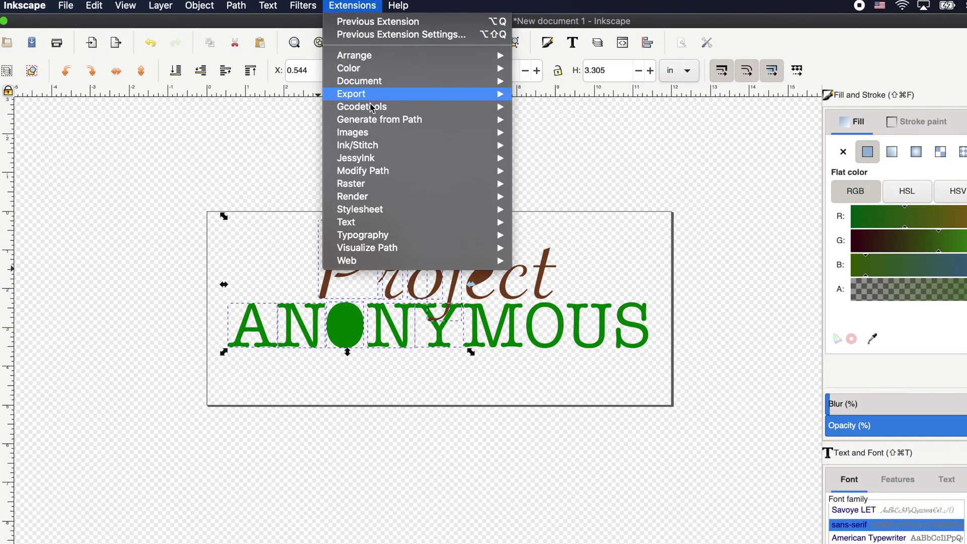
{"action": "mouse_move", "coordinate": [384, 149]}
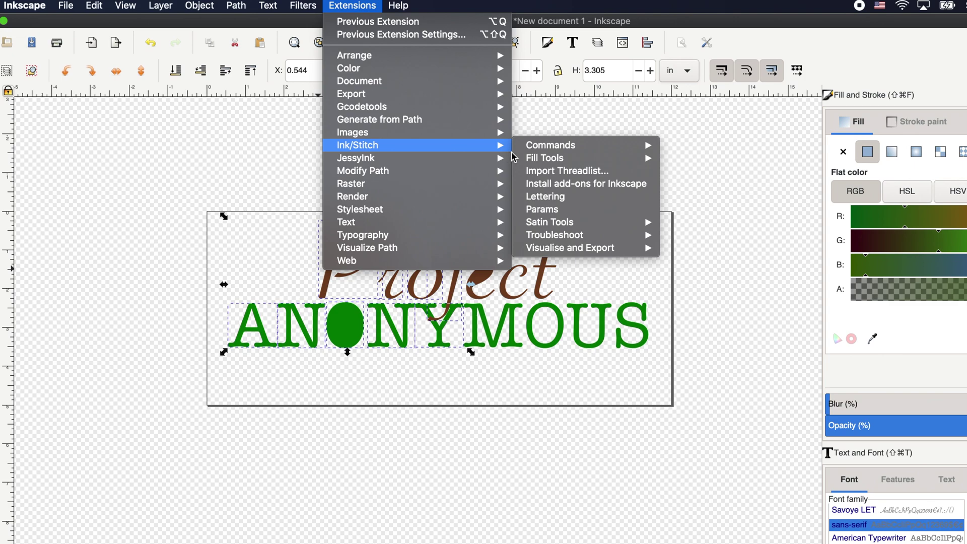
{"action": "left_click", "coordinate": [544, 215]}
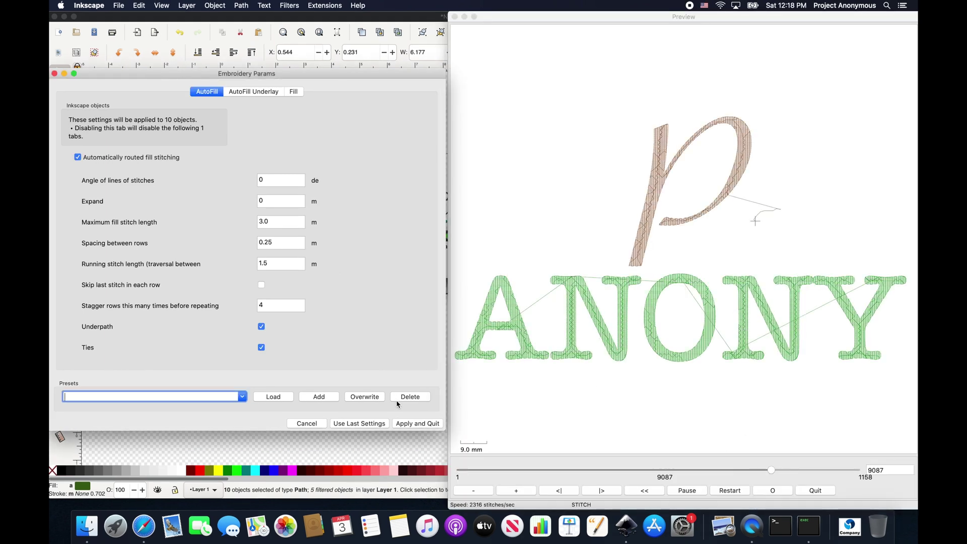
{"action": "left_click", "coordinate": [419, 423]}
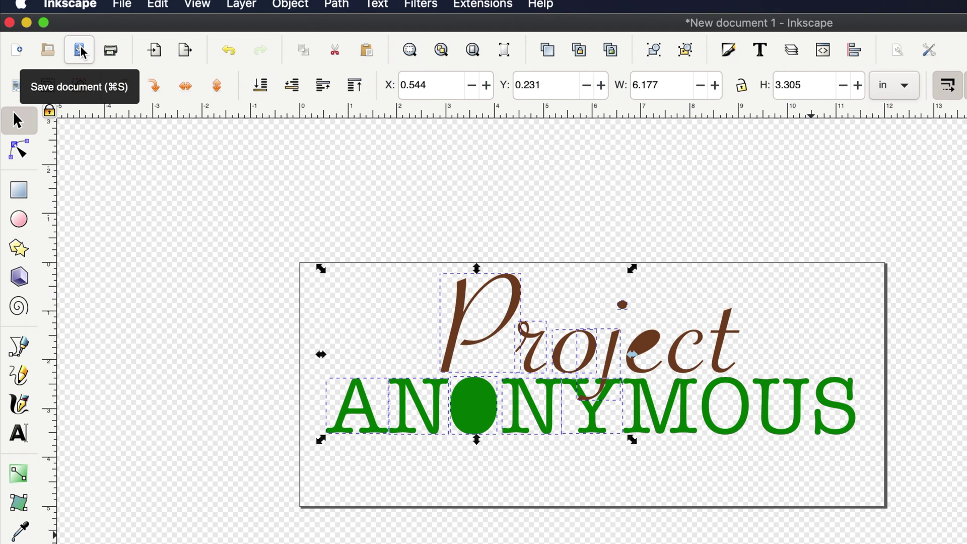
- Save the document as 5by12test1.svg in the SVGs folder
{"action": "left_click", "coordinate": [81, 52]}
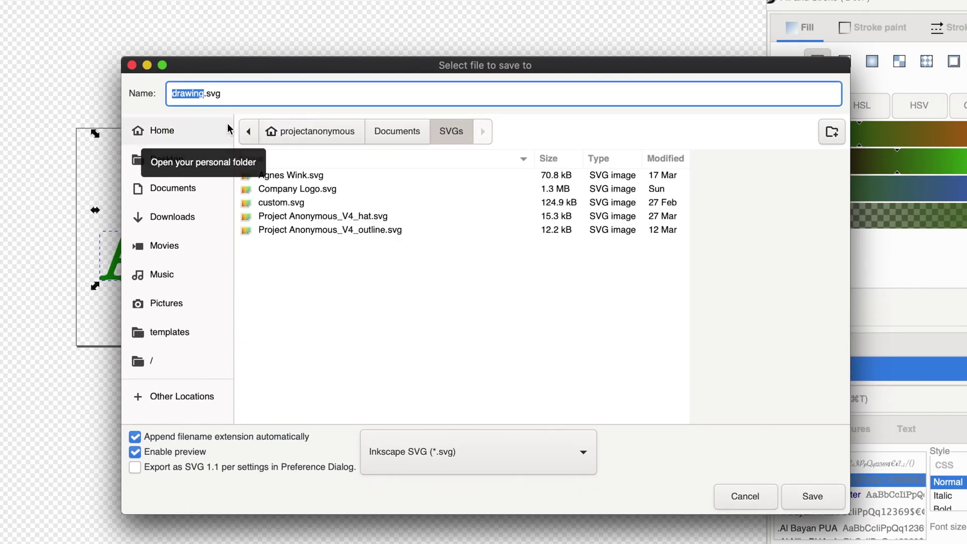
{"action": "type", "text": "5by12test1"}
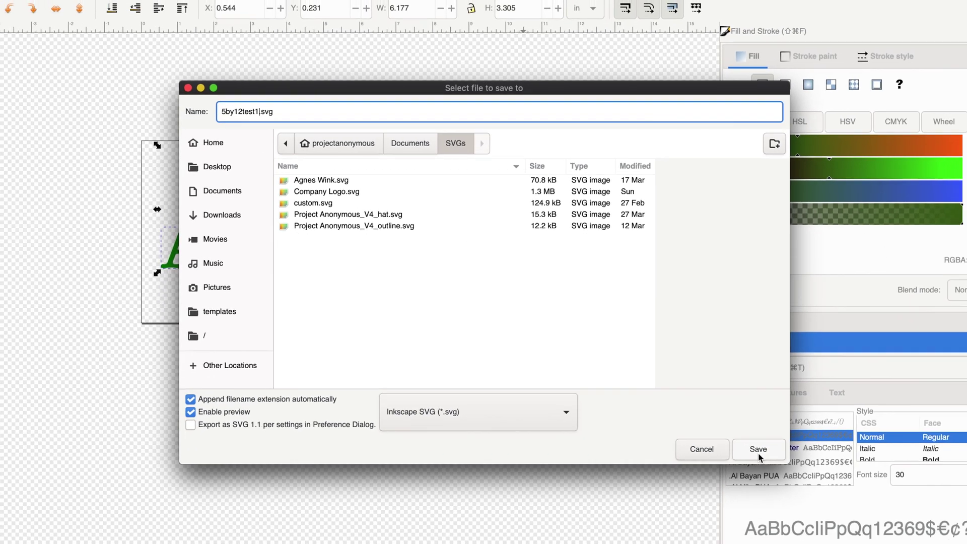
{"action": "key", "text": "Return"}
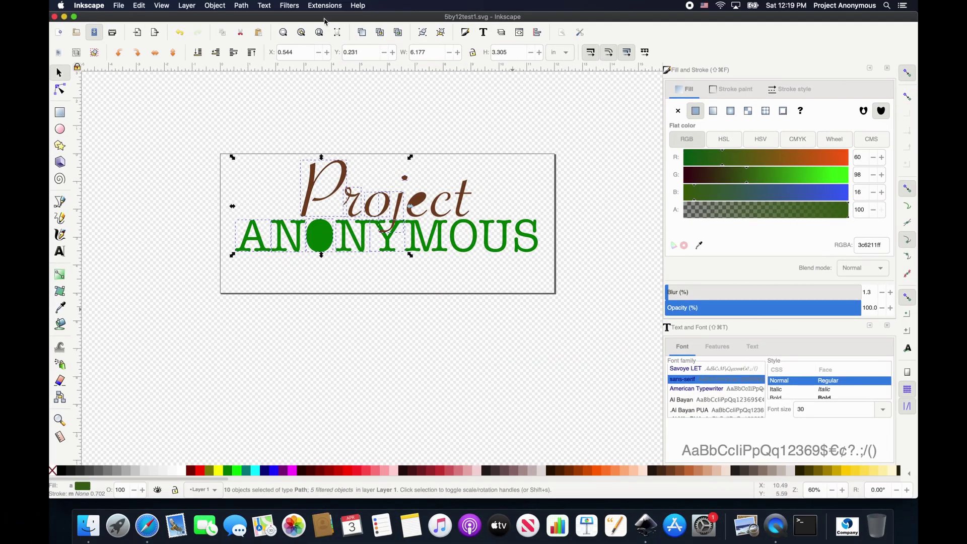
- Export the selected first half with Ink/Stitch Embroider in Brother Embroidery Format (PES) to the Documents/PES directory, with 3.0 mm collapse length
{"action": "left_click", "coordinate": [324, 5]}
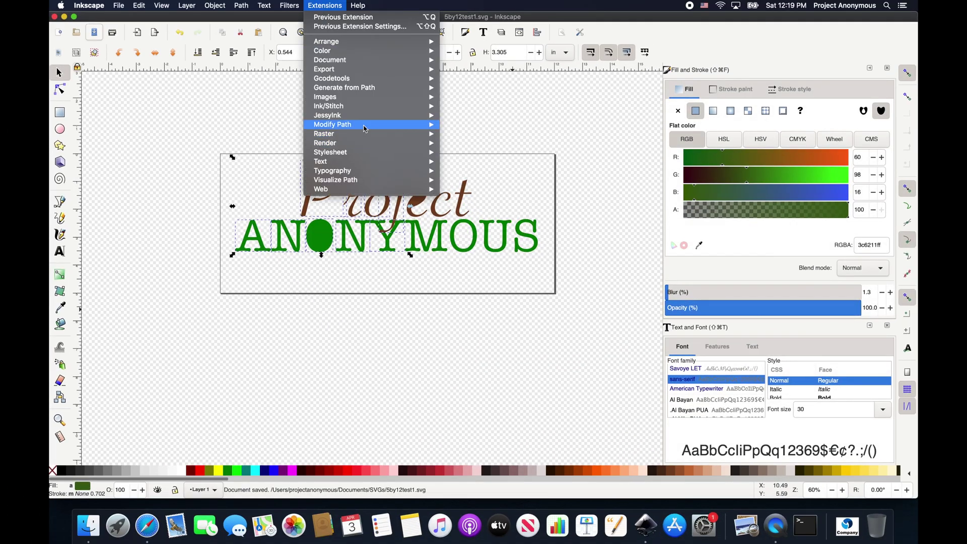
{"action": "mouse_move", "coordinate": [384, 109]}
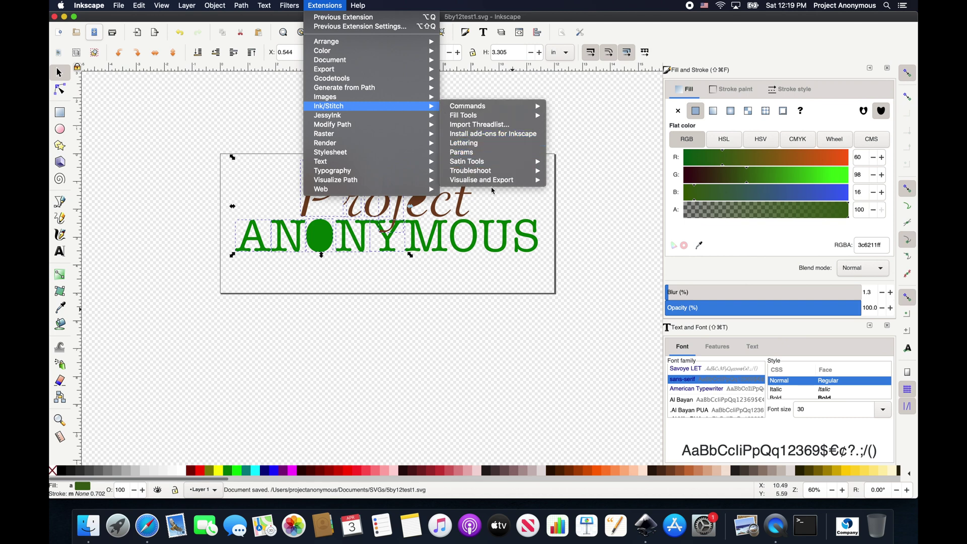
{"action": "mouse_move", "coordinate": [496, 180]}
{"action": "left_click", "coordinate": [578, 181]}
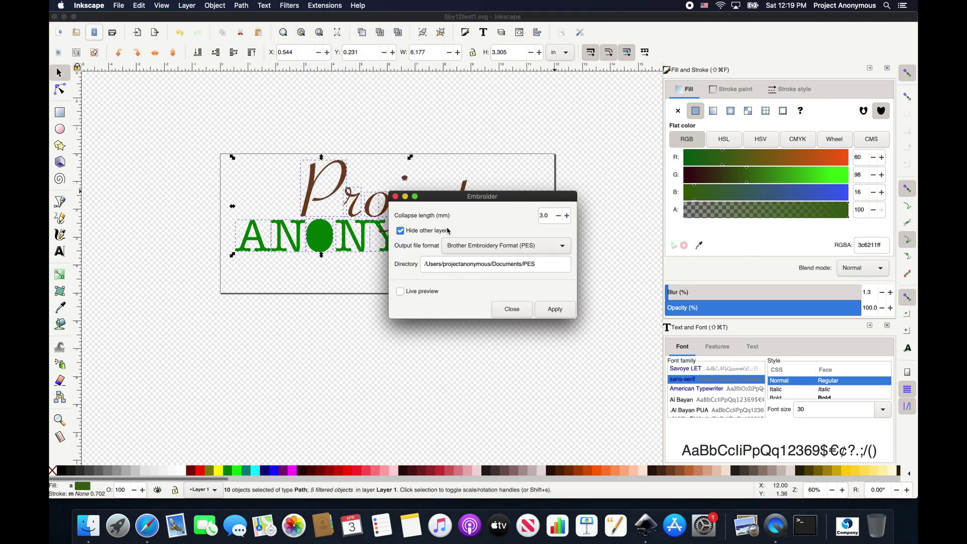
{"action": "left_click", "coordinate": [555, 310]}
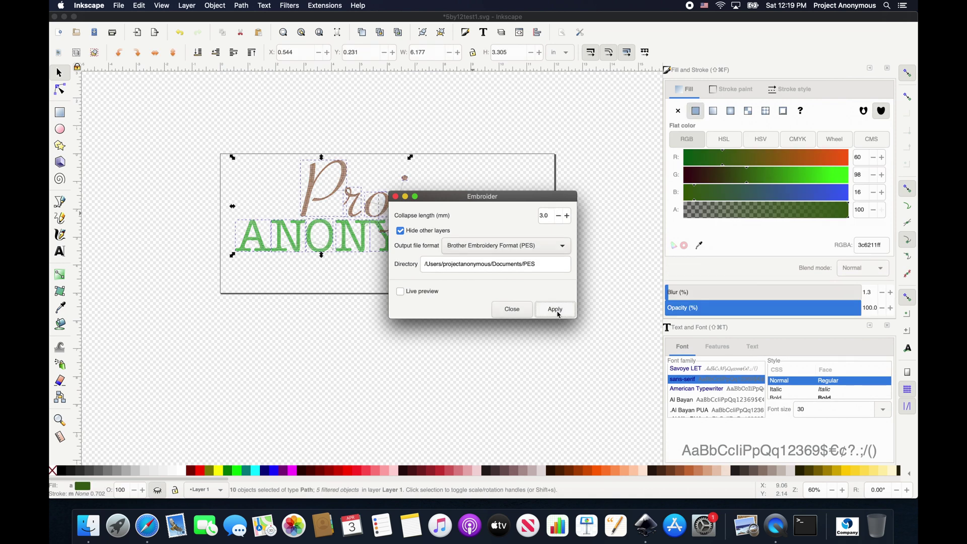
{"action": "left_click", "coordinate": [512, 309]}
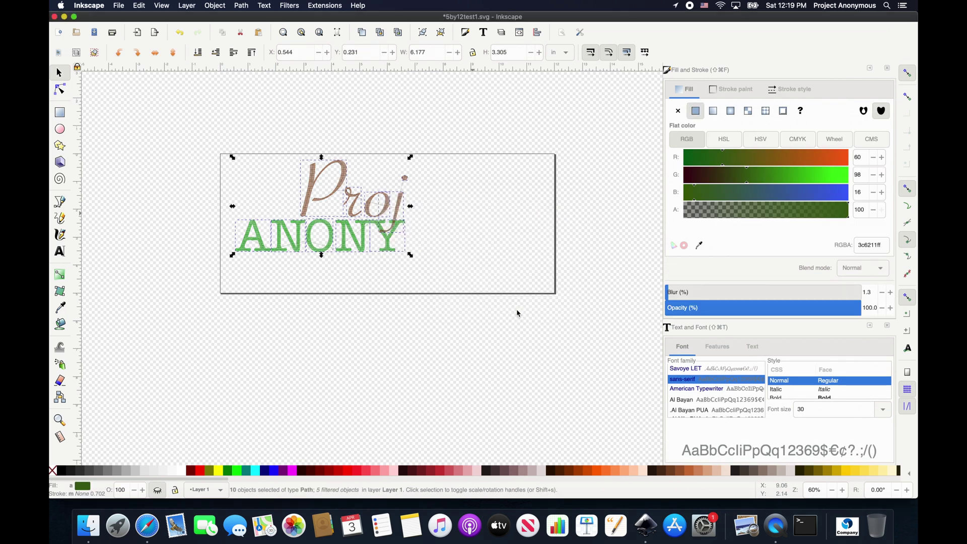
- Select the second-half letters "ect" and "MOUS" and save the document under the new name 5by12test2.svg
{"action": "left_click_drag", "start_coordinate": [405, 166], "coordinate": [436, 214]}
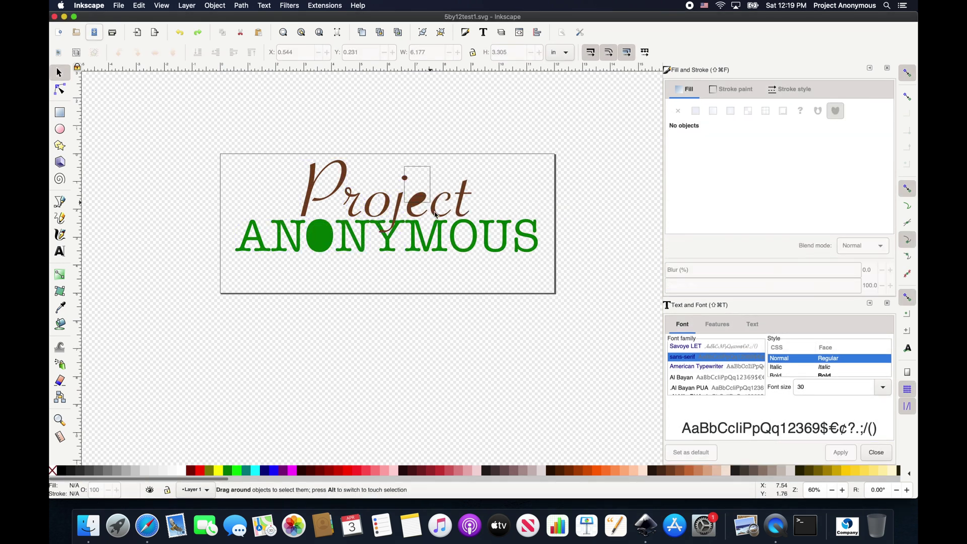
{"action": "mouse_move", "coordinate": [561, 264]}
{"action": "left_mouse_down"}
{"action": "mouse_move", "coordinate": [569, 267]}
{"action": "mouse_move", "coordinate": [557, 261]}
{"action": "left_mouse_up"}
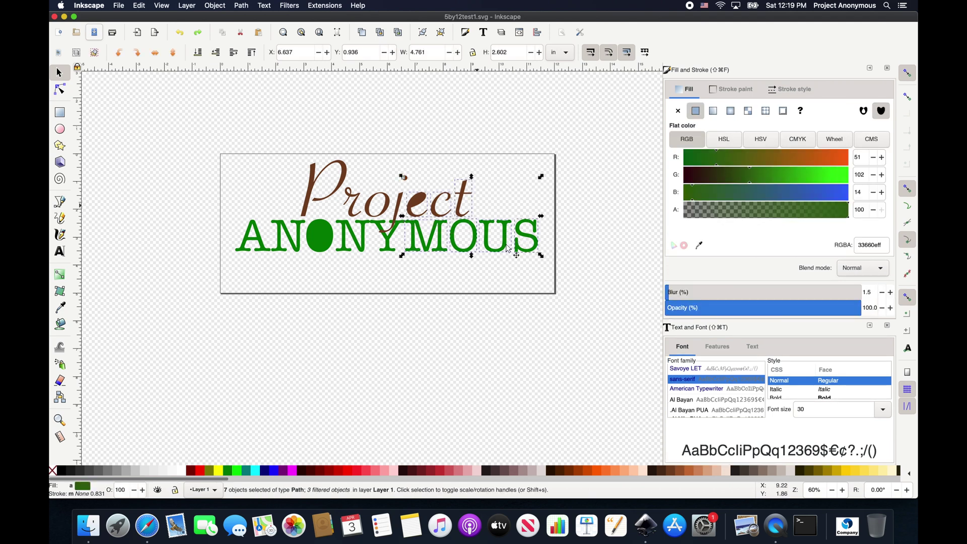
{"action": "left_click", "coordinate": [118, 5]}
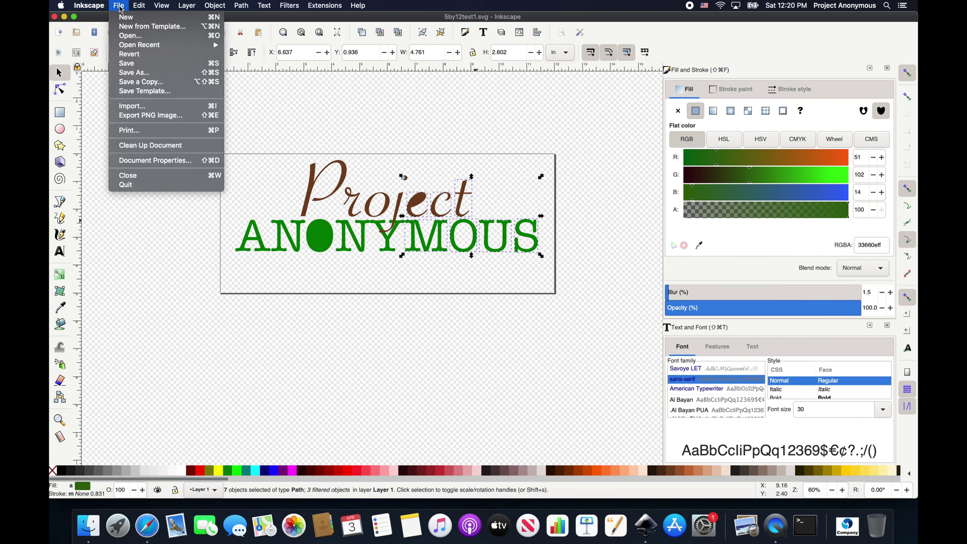
{"action": "left_click", "coordinate": [139, 73]}
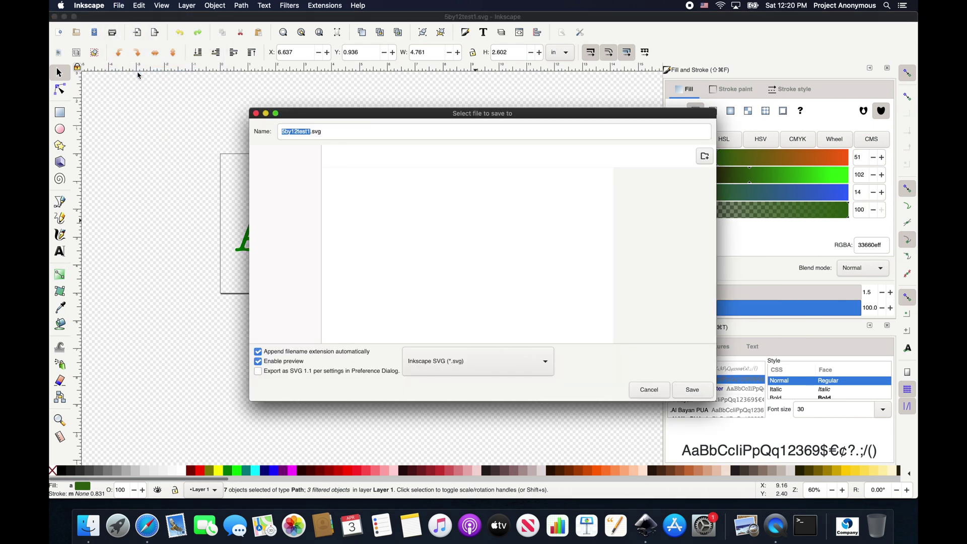
{"action": "left_click", "coordinate": [310, 132]}
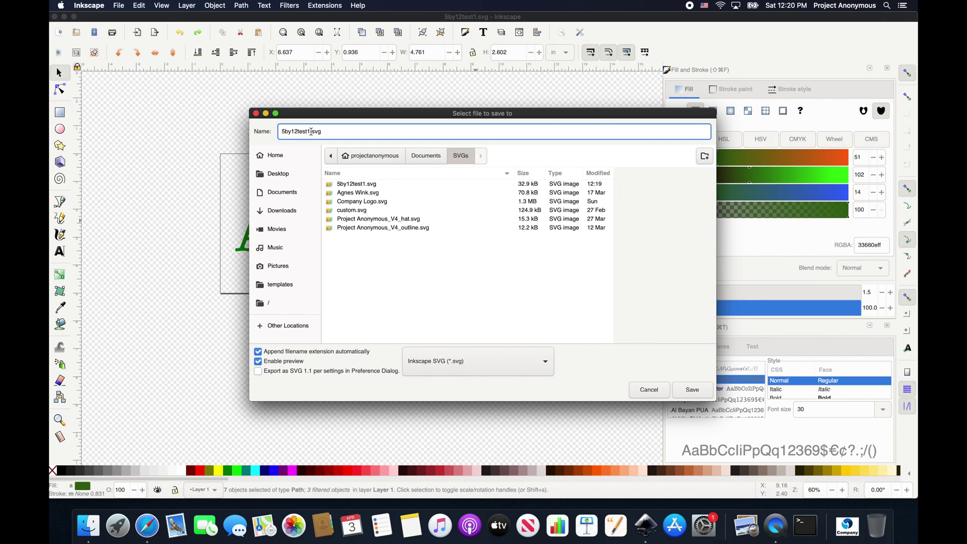
{"action": "key", "text": "BackSpace"}
{"action": "type", "text": "2"}
{"action": "left_click", "coordinate": [694, 391]}
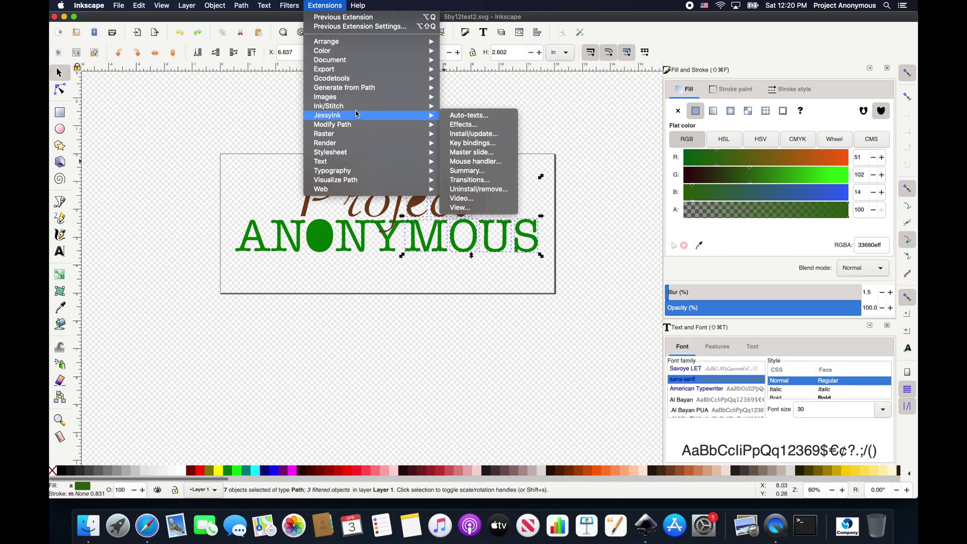
- Run Ink/Stitch Params on the selected "ect" and "MOUS" letters and apply the automatically routed fill settings
{"action": "mouse_move", "coordinate": [385, 107]}
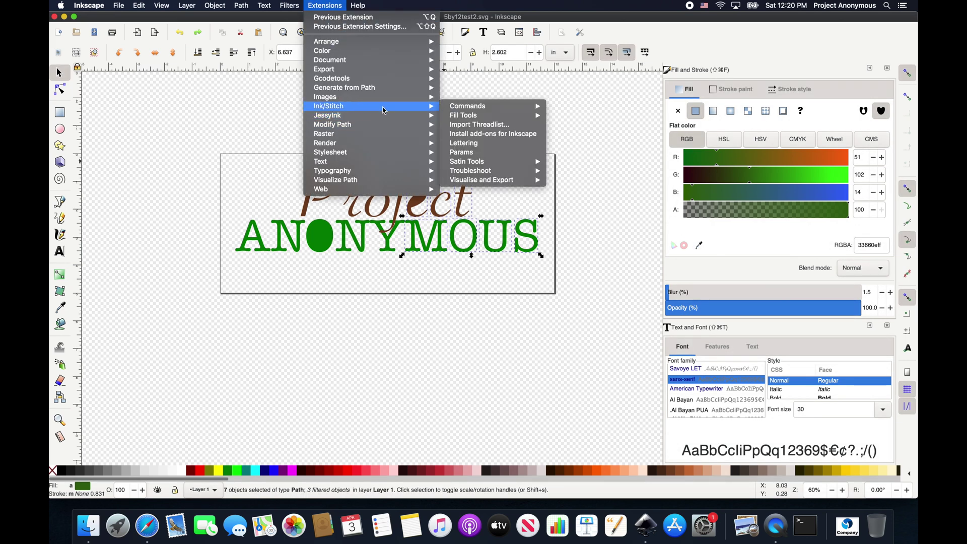
{"action": "left_click", "coordinate": [491, 152]}
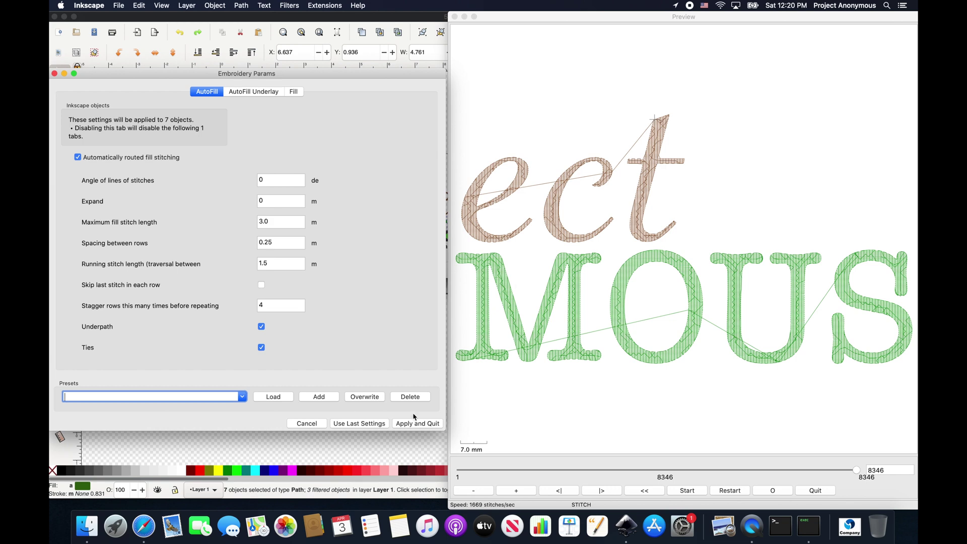
{"action": "left_click", "coordinate": [403, 423]}
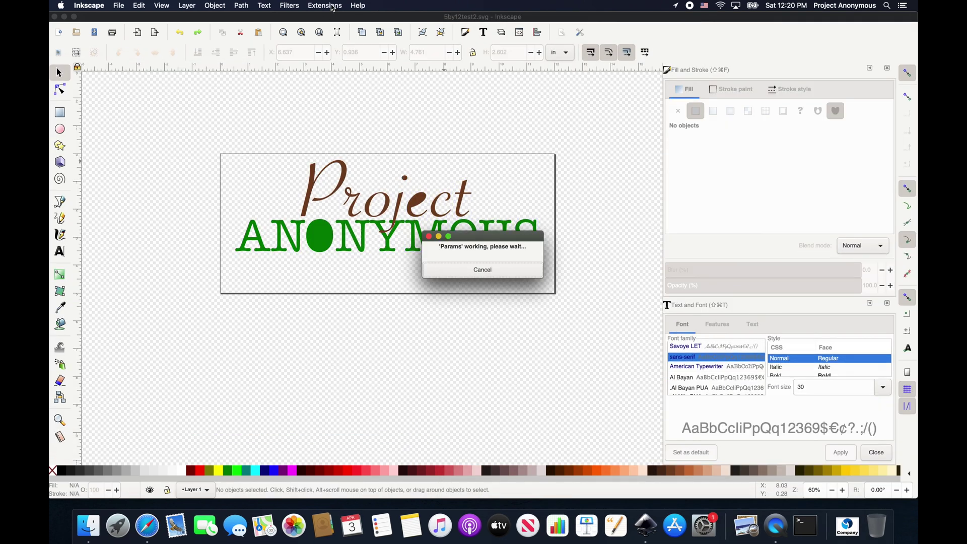
- Export the selected second half with Ink/Stitch Embroider in Brother Embroidery Format (PES) to the Documents/PES directory, hiding other layers
{"action": "left_click", "coordinate": [325, 6]}
{"action": "mouse_move", "coordinate": [360, 111]}
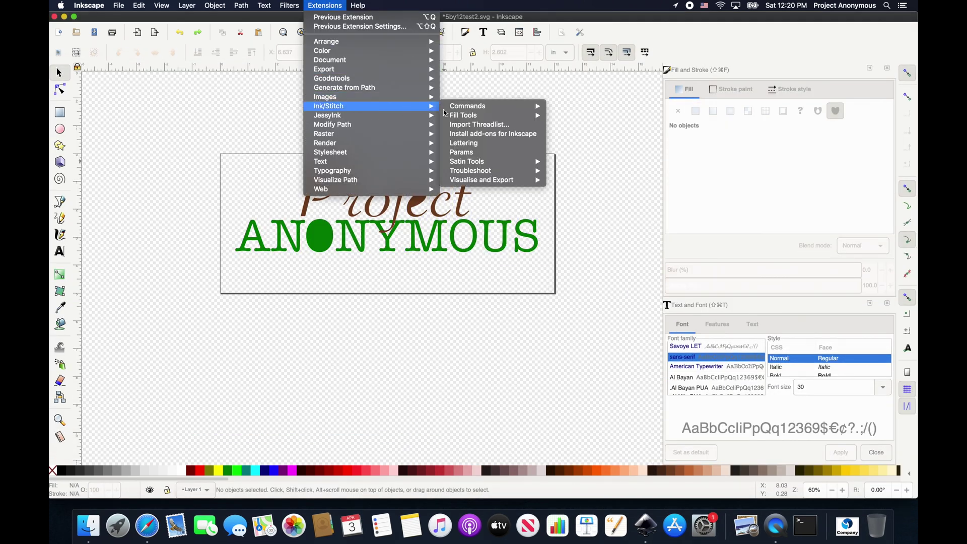
{"action": "left_click", "coordinate": [562, 178]}
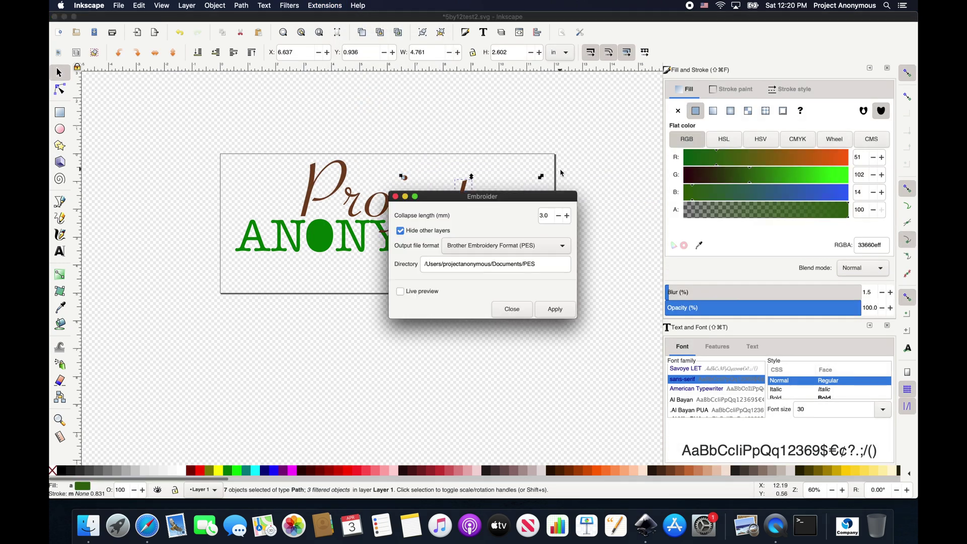
{"action": "left_click", "coordinate": [553, 311]}
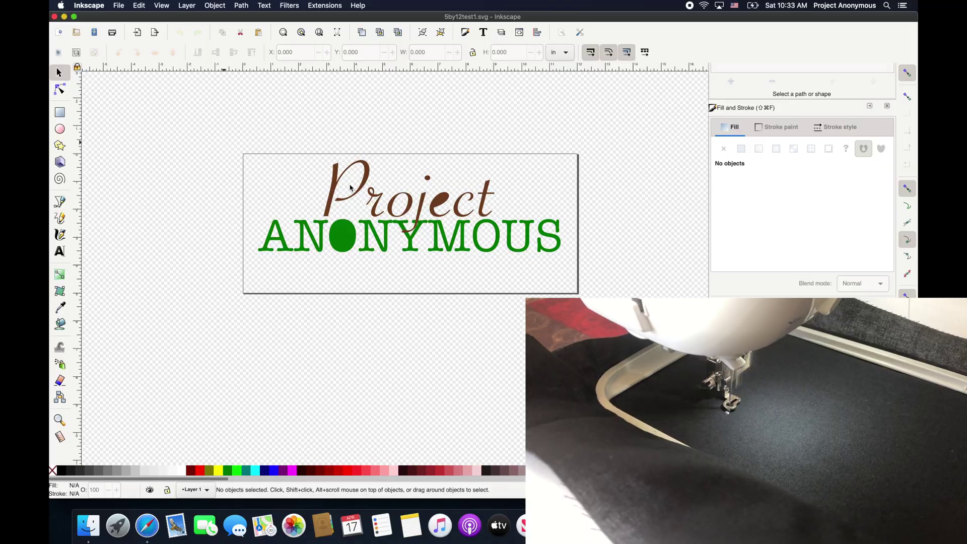
- Select all the lettering in 5by12test1.svg, give it a black stroke and remove its fill
{"action": "left_click_drag", "start_coordinate": [222, 142], "coordinate": [603, 267]}
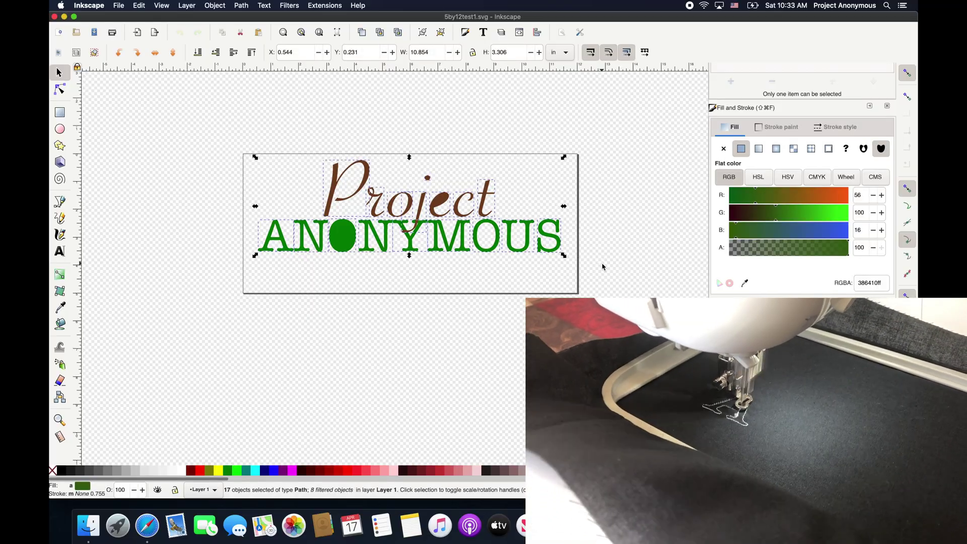
{"action": "left_click", "coordinate": [60, 470], "text": "shift"}
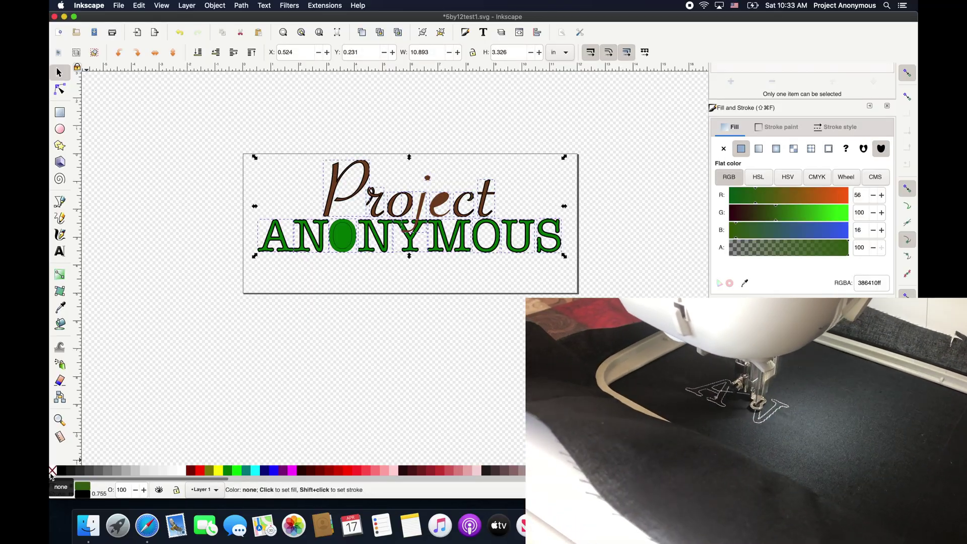
{"action": "left_click", "coordinate": [53, 470]}
- Set the selected lettering's stroke width to 0.010 in and give it a dotted dash pattern
{"action": "left_click", "coordinate": [836, 127]}
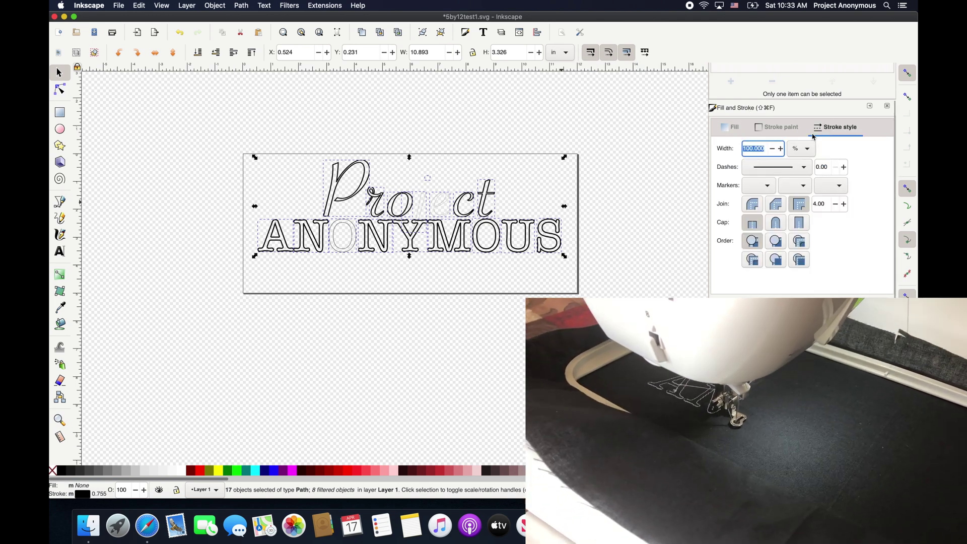
{"action": "left_click", "coordinate": [780, 150]}
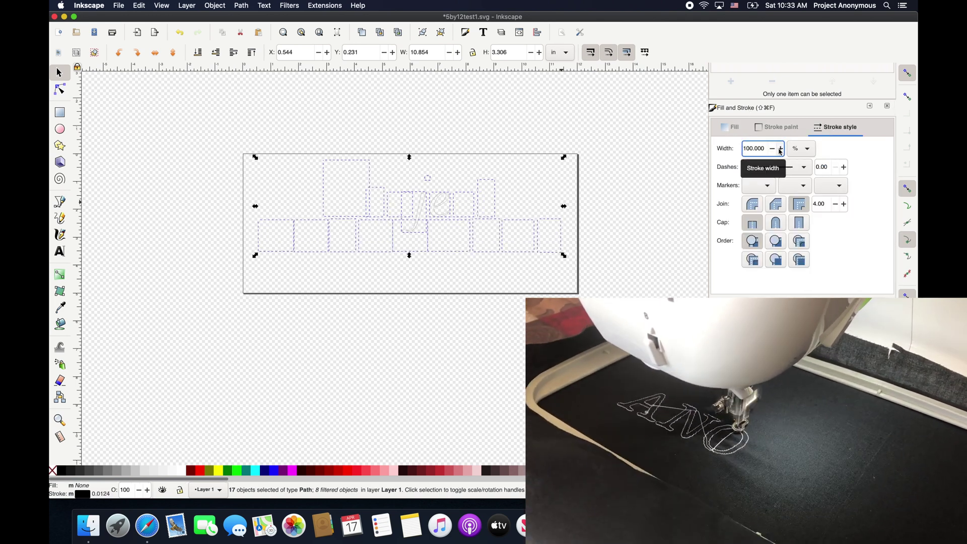
{"action": "left_click", "coordinate": [779, 149]}
{"action": "key", "text": "Return"}
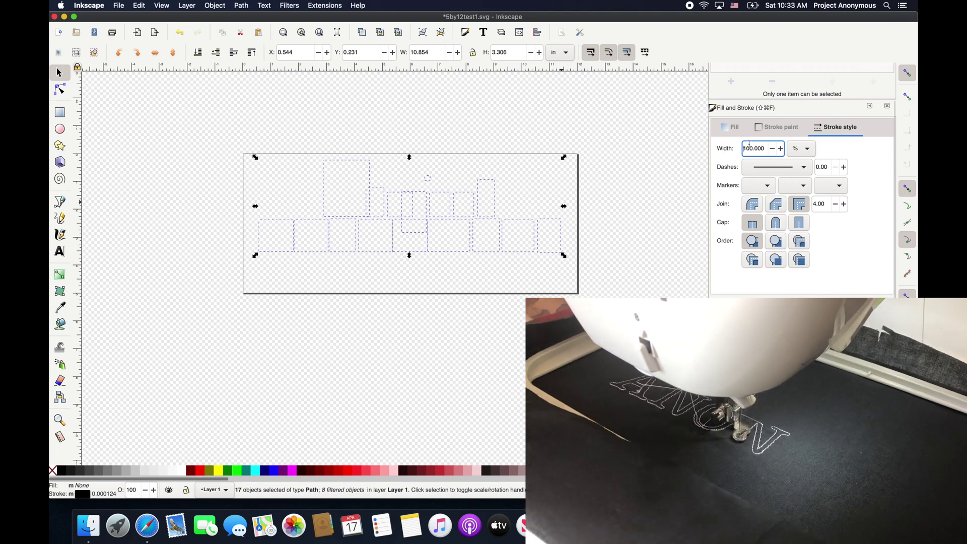
{"action": "key", "text": "Return"}
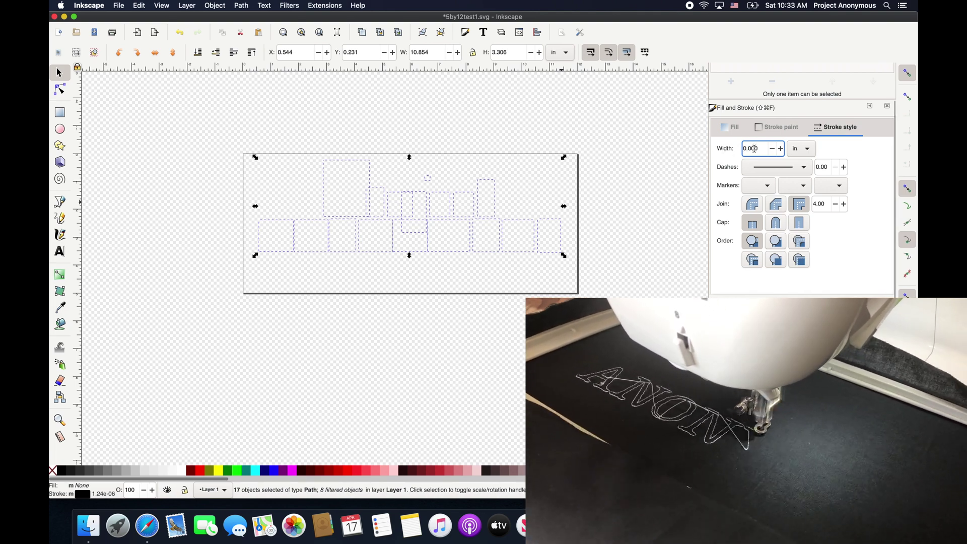
{"action": "key", "text": "BackSpace"}
{"action": "type", "text": "2"}
{"action": "key", "text": "Return"}
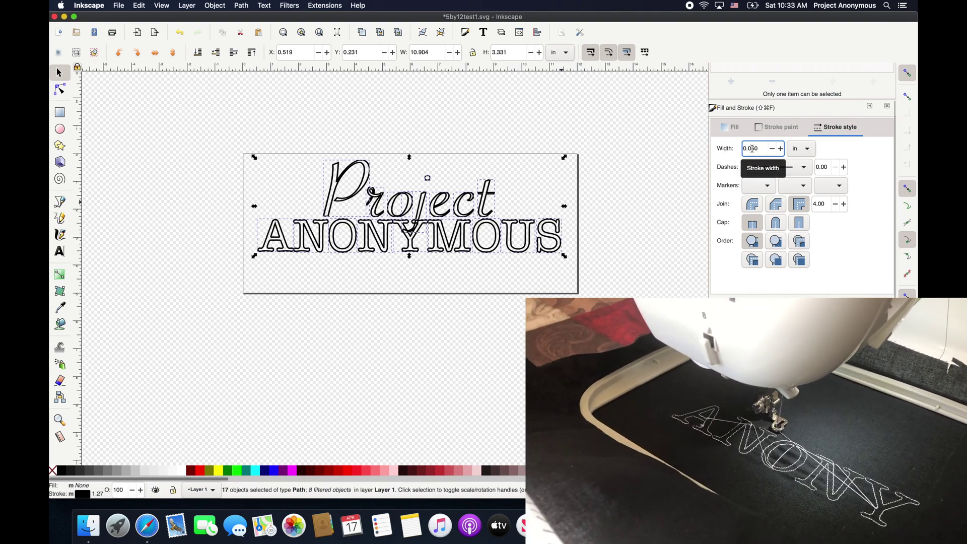
{"action": "key", "text": "BackSpace"}
{"action": "key", "text": "Return"}
{"action": "left_click", "coordinate": [804, 171]}
{"action": "left_click", "coordinate": [778, 191]}
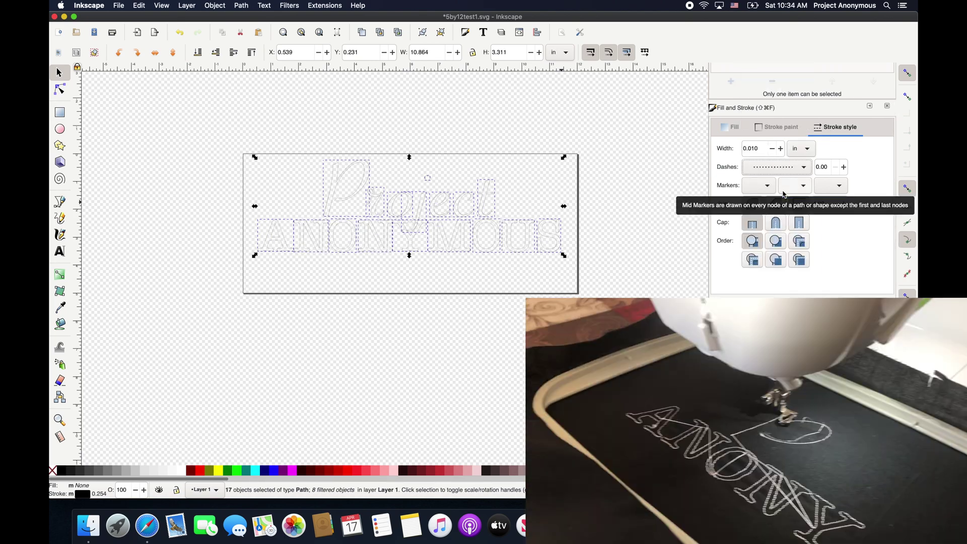
- Select the outlined first-half letters "Proj" and "ANONY" and run Ink/Stitch on the selection
{"action": "left_click", "coordinate": [243, 128]}
{"action": "left_click_drag", "start_coordinate": [243, 129], "coordinate": [438, 276]}
{"action": "left_click", "coordinate": [325, 6]}
{"action": "mouse_move", "coordinate": [383, 101]}
{"action": "left_click", "coordinate": [471, 157]}
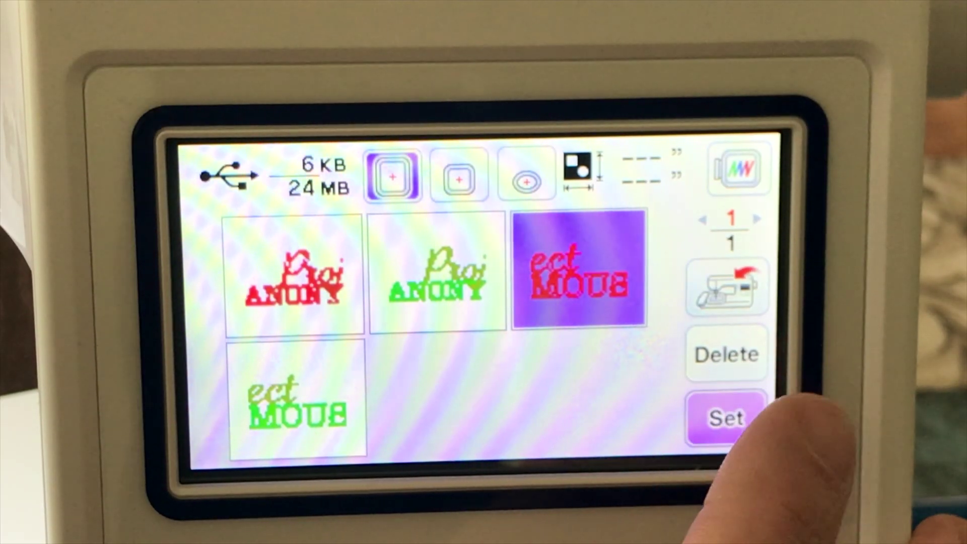
{"action": "left_click", "coordinate": [725, 414]}
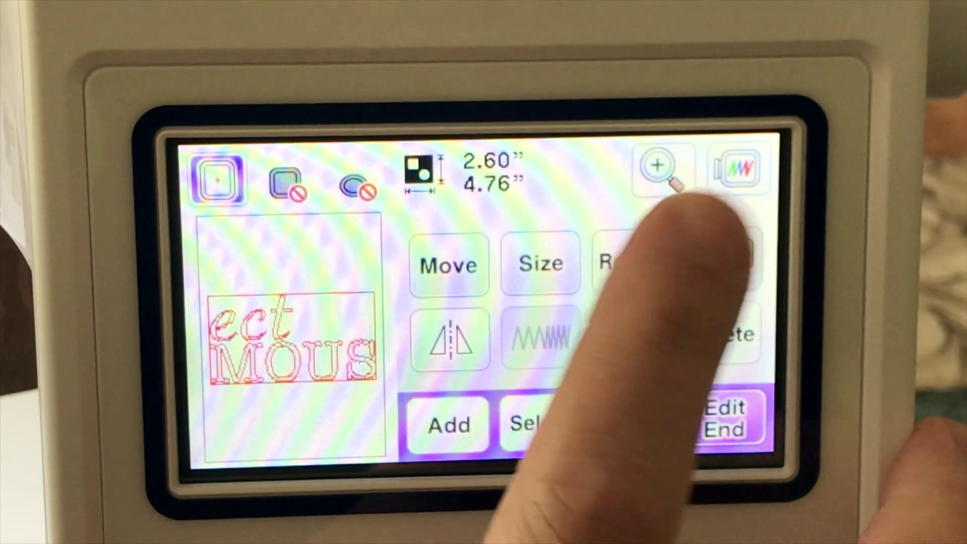
{"action": "left_click", "coordinate": [632, 262]}
{"action": "left_click", "coordinate": [496, 285]}
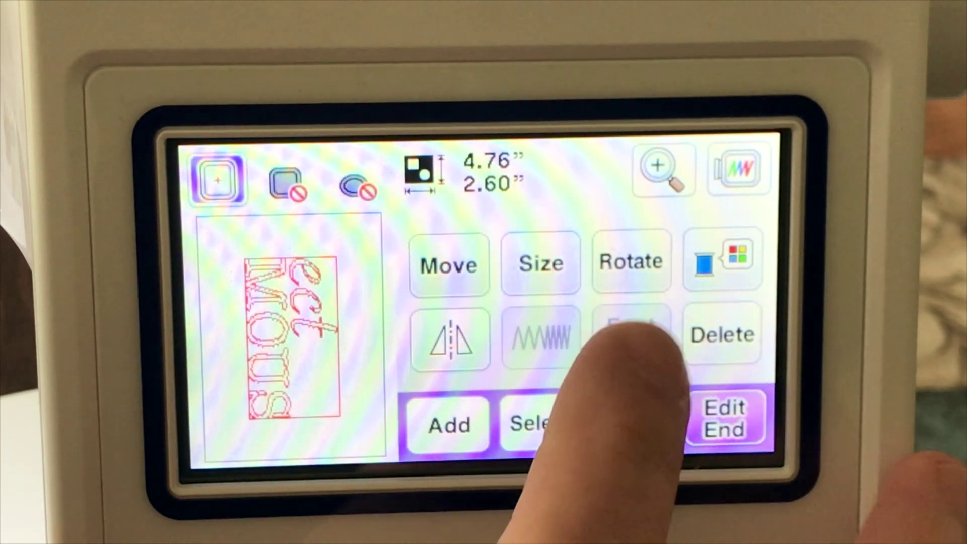
{"action": "left_click", "coordinate": [737, 423]}
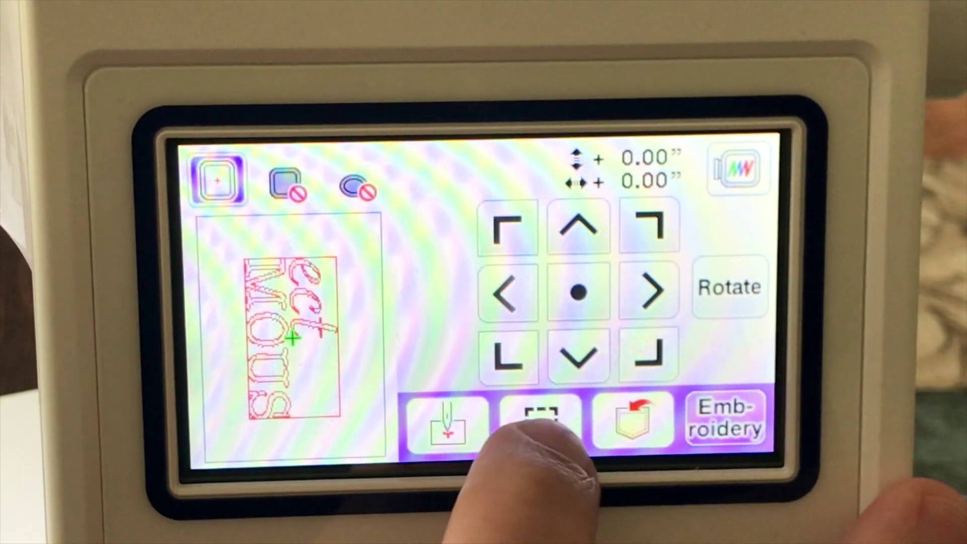
{"action": "left_click", "coordinate": [541, 422]}
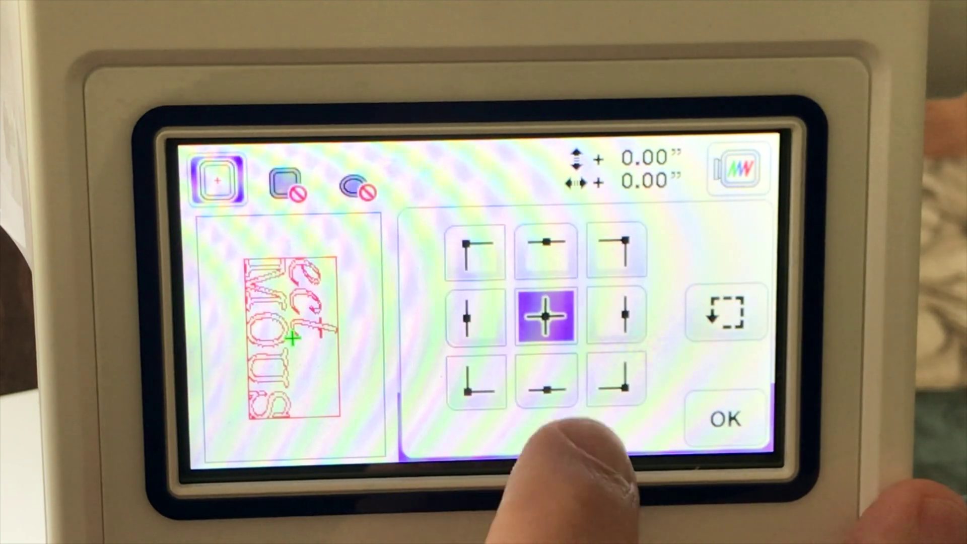